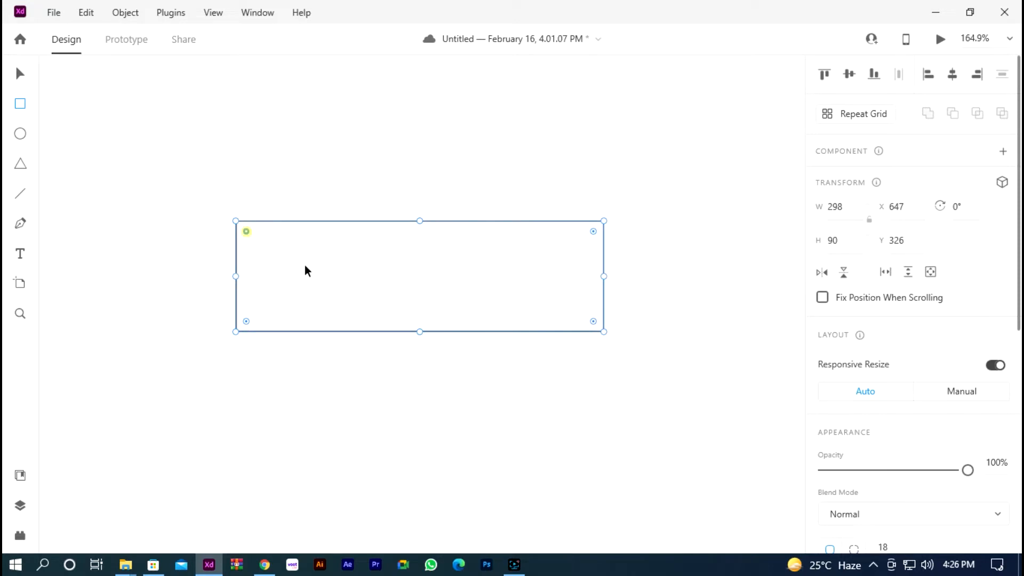
Remove the border from the rounded rectangle and fill it with a solid dark red.
{"action": "left_click", "coordinate": [22, 75]}
{"action": "left_click", "coordinate": [398, 144]}
{"action": "scroll", "coordinate": [346, 224], "scroll_direction": "down", "scroll_amount": 2}
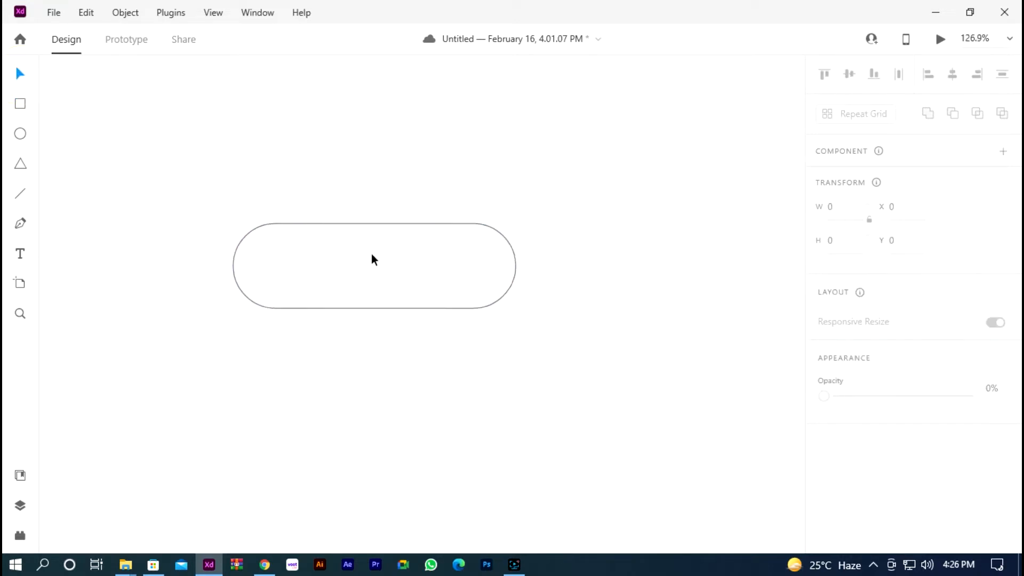
{"action": "left_click", "coordinate": [372, 264]}
{"action": "scroll", "coordinate": [863, 382], "scroll_direction": "down", "scroll_amount": 3}
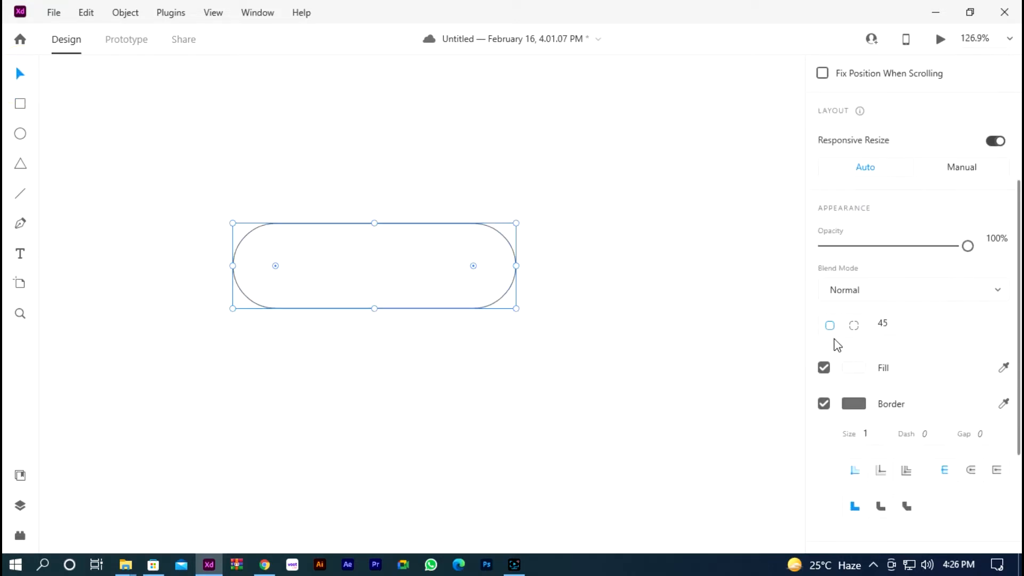
{"action": "left_click", "coordinate": [825, 404]}
{"action": "left_click", "coordinate": [854, 368]}
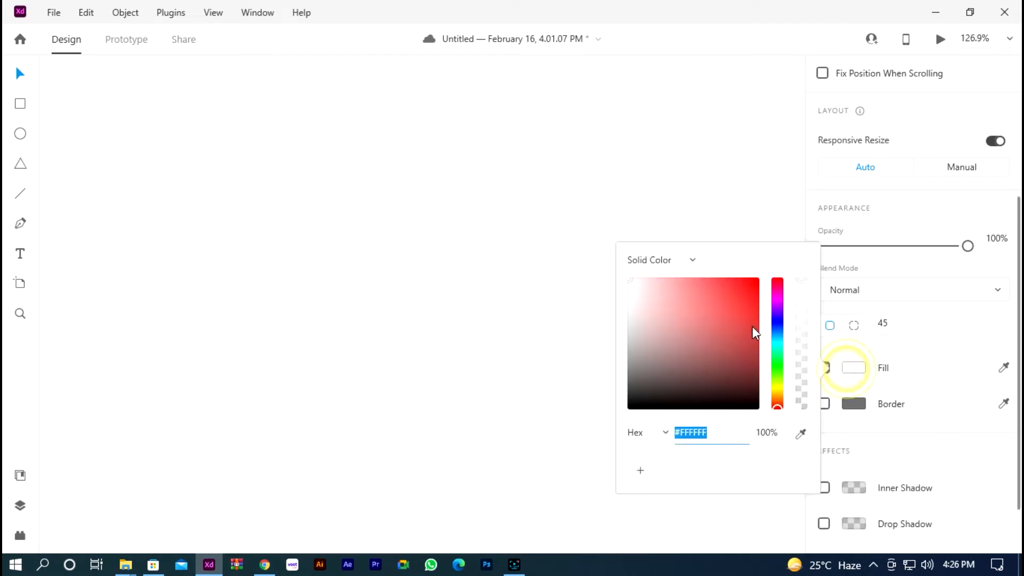
{"action": "left_click_drag", "start_coordinate": [752, 327], "coordinate": [764, 290]}
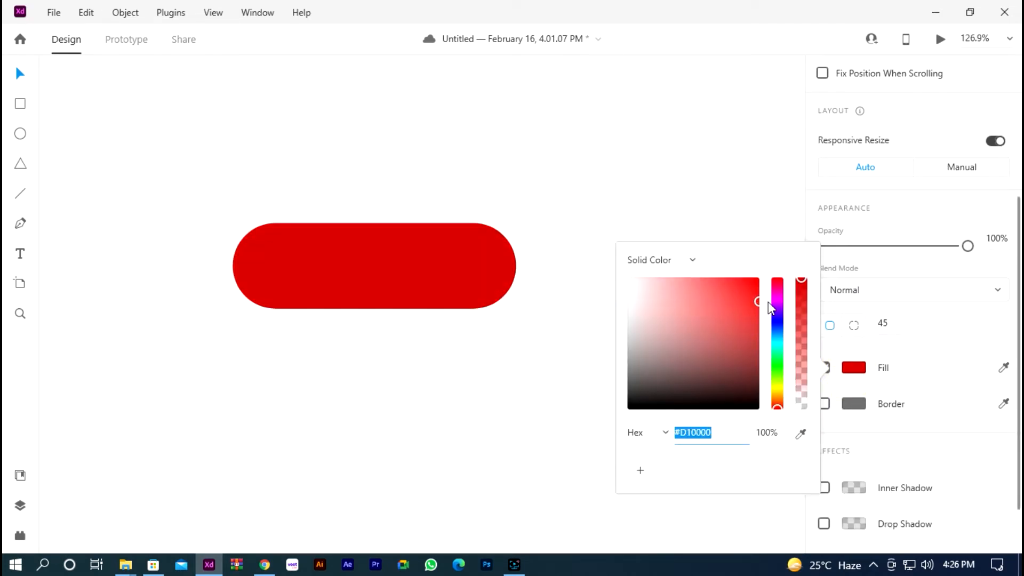
{"action": "left_click_drag", "start_coordinate": [768, 301], "coordinate": [774, 310]}
{"action": "left_click", "coordinate": [558, 214]}
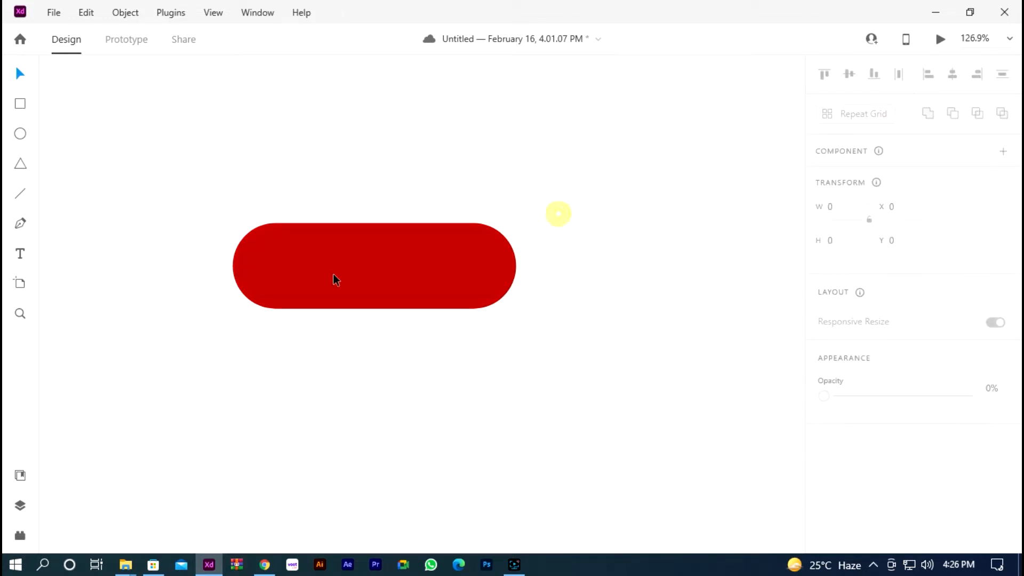
Draw a circle about 80 by 80 over the right end of the red pill.
{"action": "scroll", "coordinate": [327, 276], "scroll_direction": "up", "scroll_amount": 3}
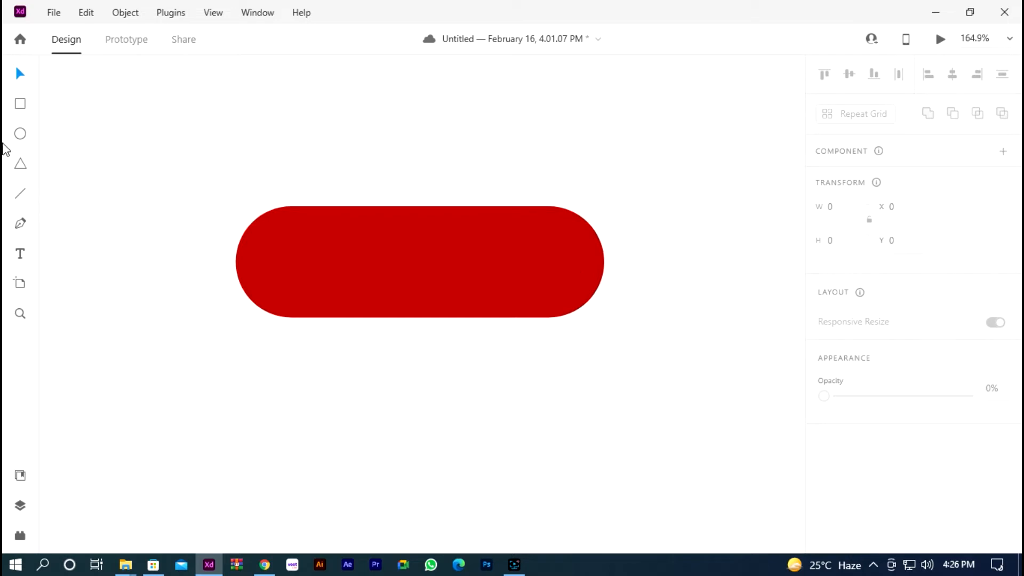
{"action": "left_click", "coordinate": [20, 134]}
{"action": "left_click_drag", "start_coordinate": [505, 212], "coordinate": [604, 312]}
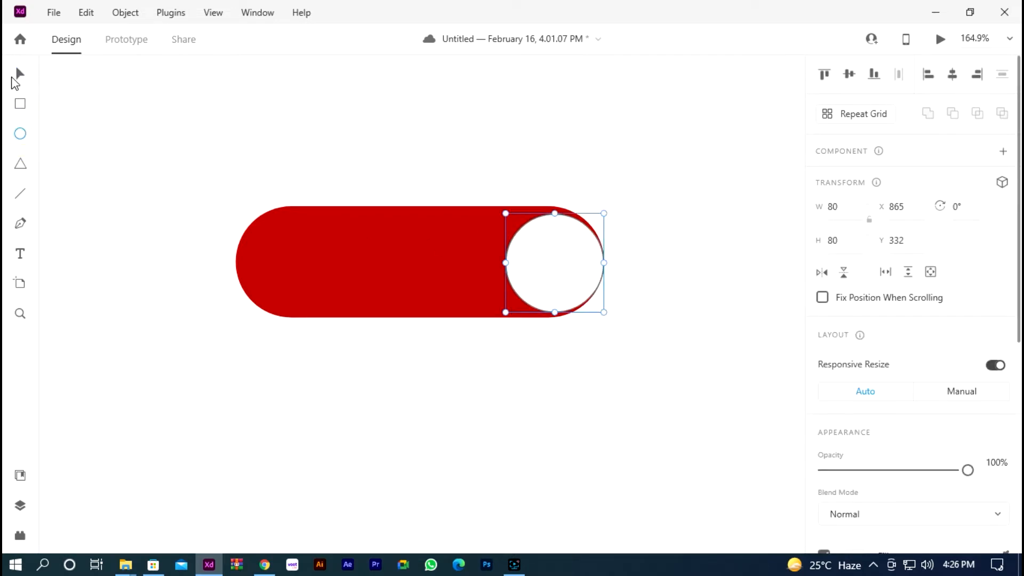
Enlarge the circle to about 86 by 86 and fit it inside the pill's rounded right end.
{"action": "left_click", "coordinate": [20, 73]}
{"action": "left_click_drag", "start_coordinate": [529, 251], "coordinate": [552, 260]}
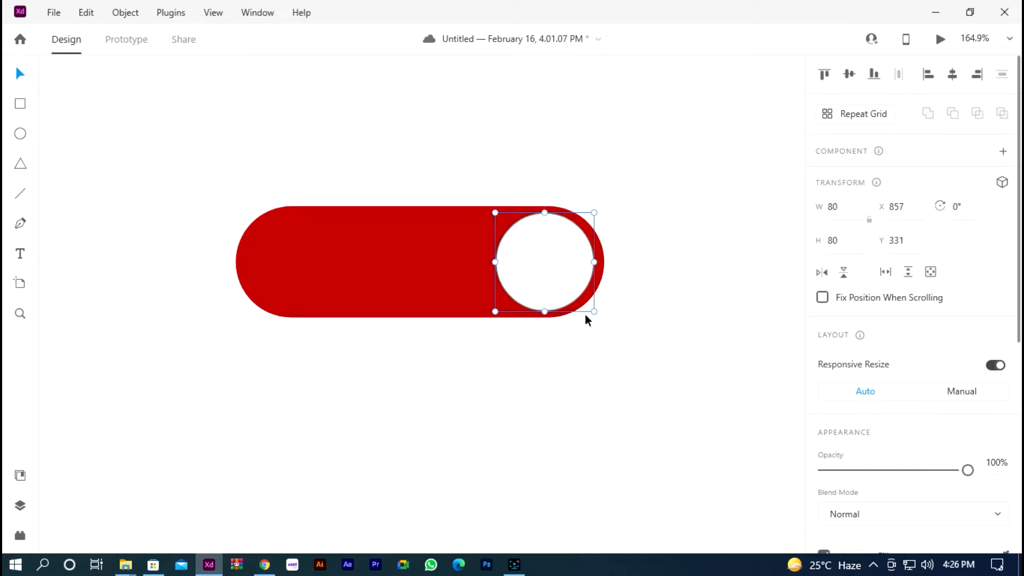
{"action": "left_click_drag", "start_coordinate": [595, 313], "coordinate": [600, 316]}
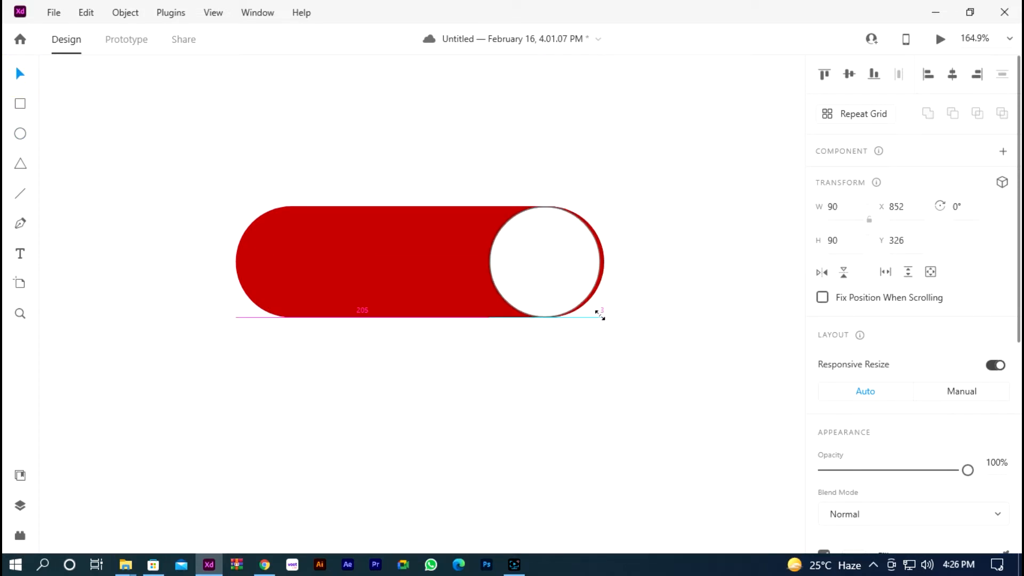
{"action": "scroll", "coordinate": [587, 270], "scroll_direction": "up", "scroll_amount": 2}
{"action": "mouse_move", "coordinate": [544, 266]}
{"action": "left_mouse_down"}
{"action": "mouse_move", "coordinate": [535, 267]}
{"action": "mouse_move", "coordinate": [546, 267]}
{"action": "left_mouse_up"}
{"action": "left_click_drag", "start_coordinate": [606, 331], "coordinate": [600, 329]}
{"action": "left_click", "coordinate": [681, 333]}
{"action": "scroll", "coordinate": [634, 257], "scroll_direction": "down", "scroll_amount": 3}
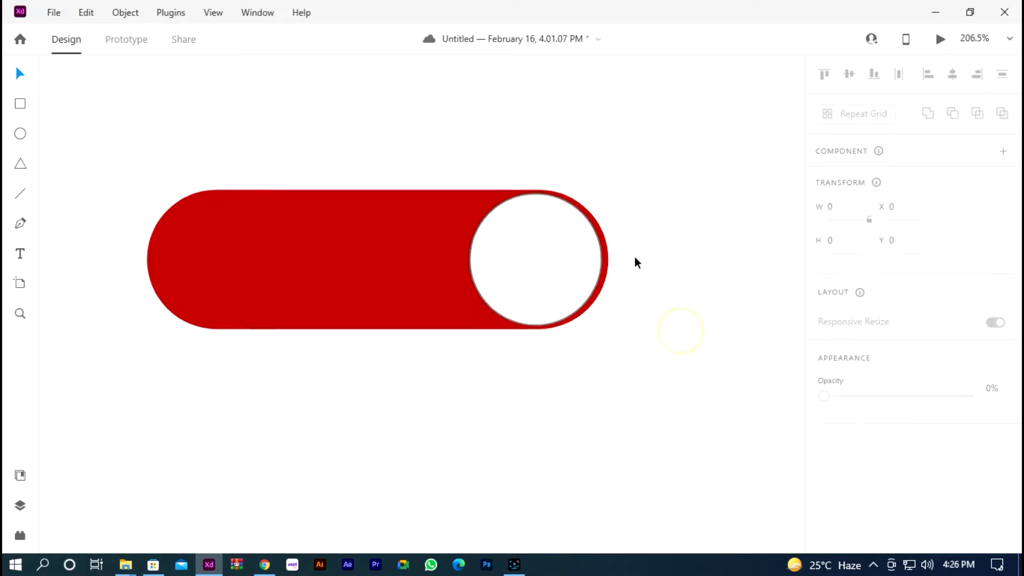
Remove the border from the white circle.
{"action": "scroll", "coordinate": [585, 261], "scroll_direction": "up", "scroll_amount": 5}
{"action": "left_click", "coordinate": [587, 257]}
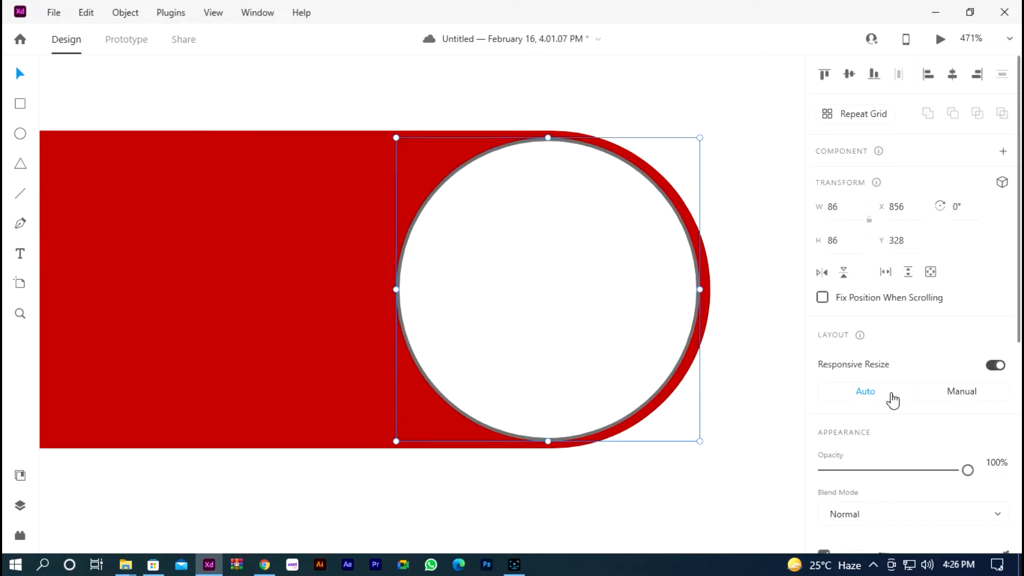
{"action": "scroll", "coordinate": [853, 421], "scroll_direction": "down", "scroll_amount": 4}
{"action": "left_click", "coordinate": [824, 368]}
{"action": "left_click", "coordinate": [754, 402]}
{"action": "scroll", "coordinate": [591, 314], "scroll_direction": "down", "scroll_amount": 1}
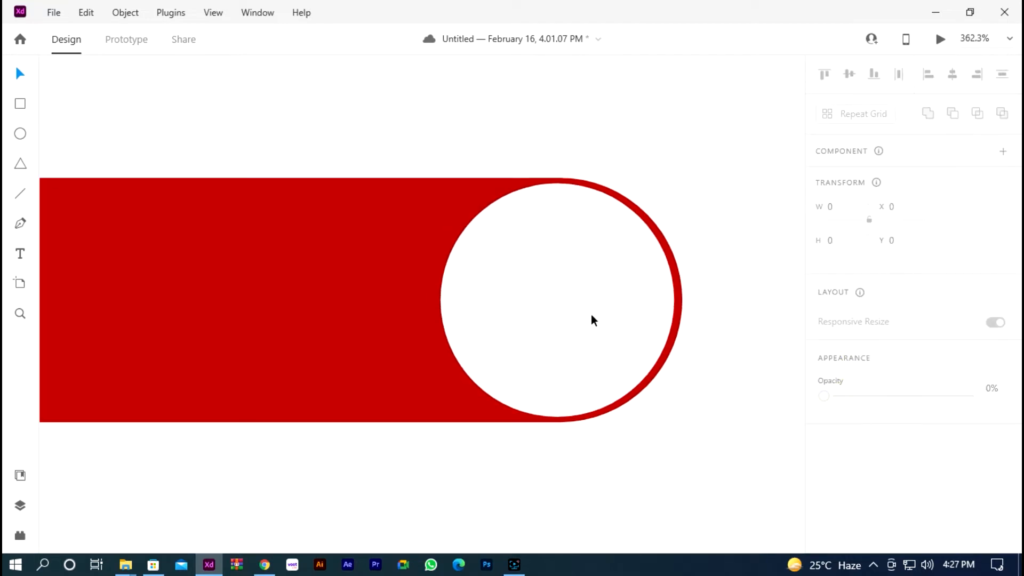
{"action": "scroll", "coordinate": [682, 304], "scroll_direction": "down", "scroll_amount": 2}
{"action": "left_click", "coordinate": [634, 294]}
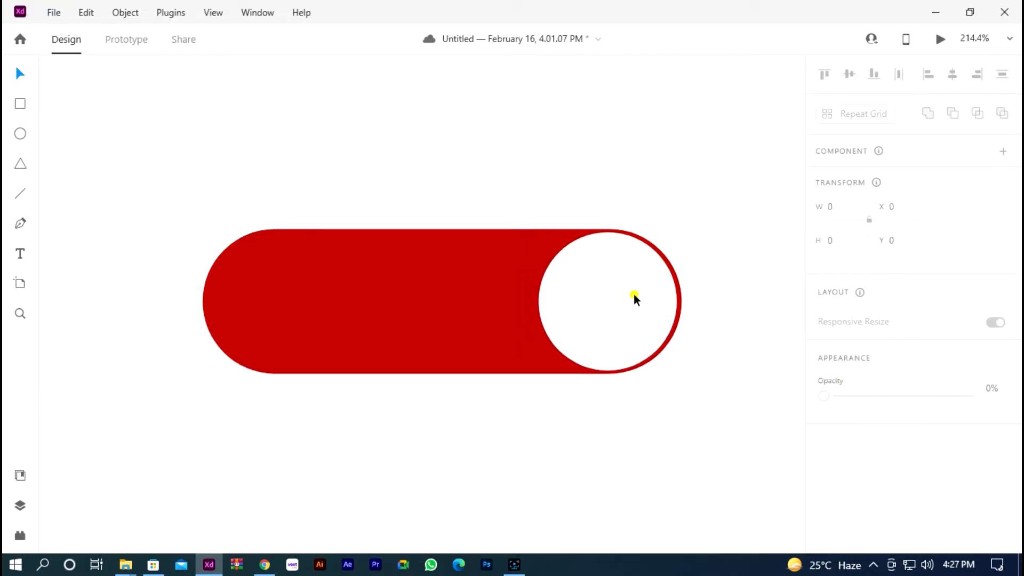
{"action": "left_click", "coordinate": [370, 285], "text": "shift"}
{"action": "left_click", "coordinate": [493, 168]}
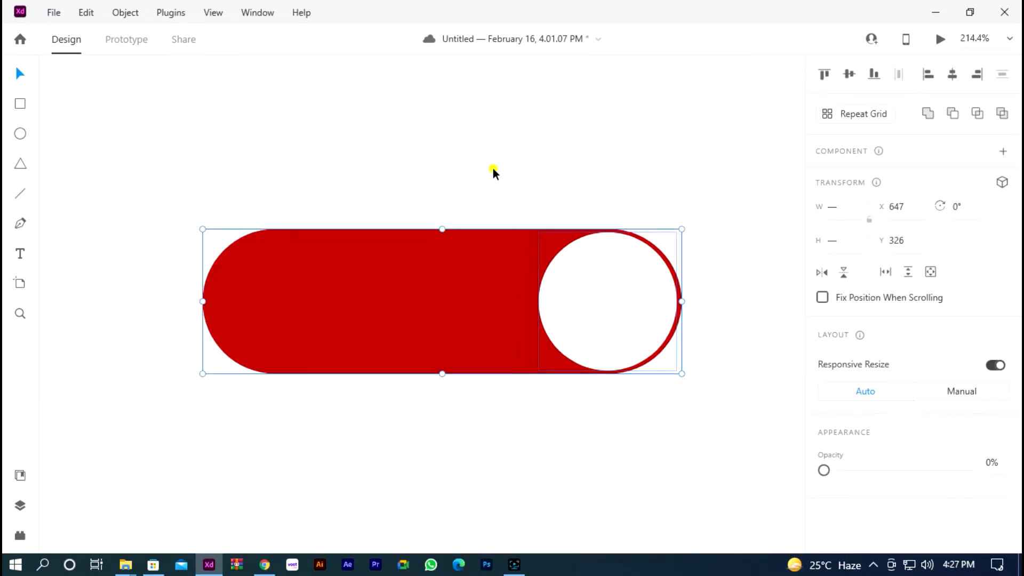
Add the text ON in the left half of the pill and enlarge it to size 48.
{"action": "left_click", "coordinate": [21, 252]}
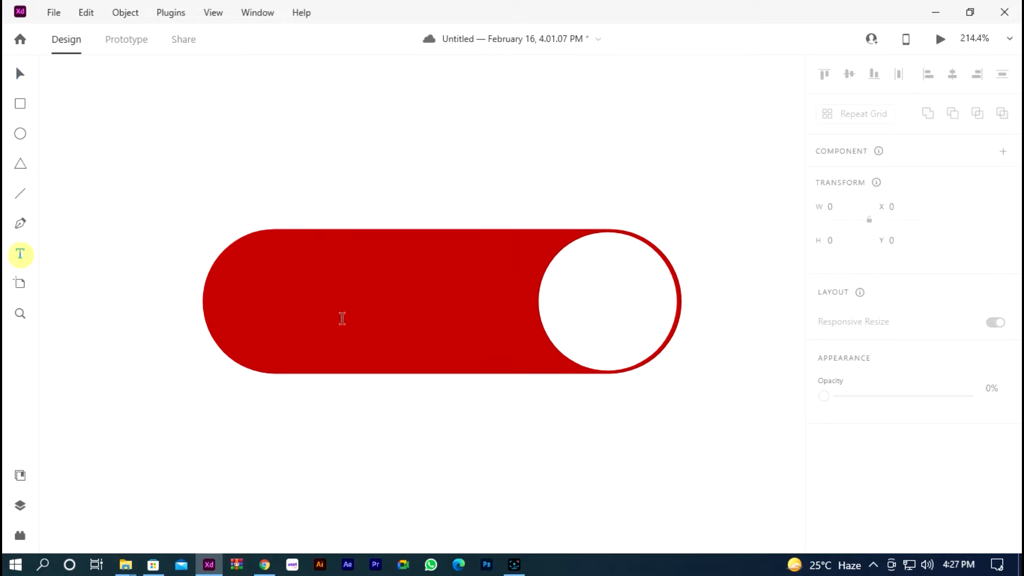
{"action": "left_click", "coordinate": [302, 295]}
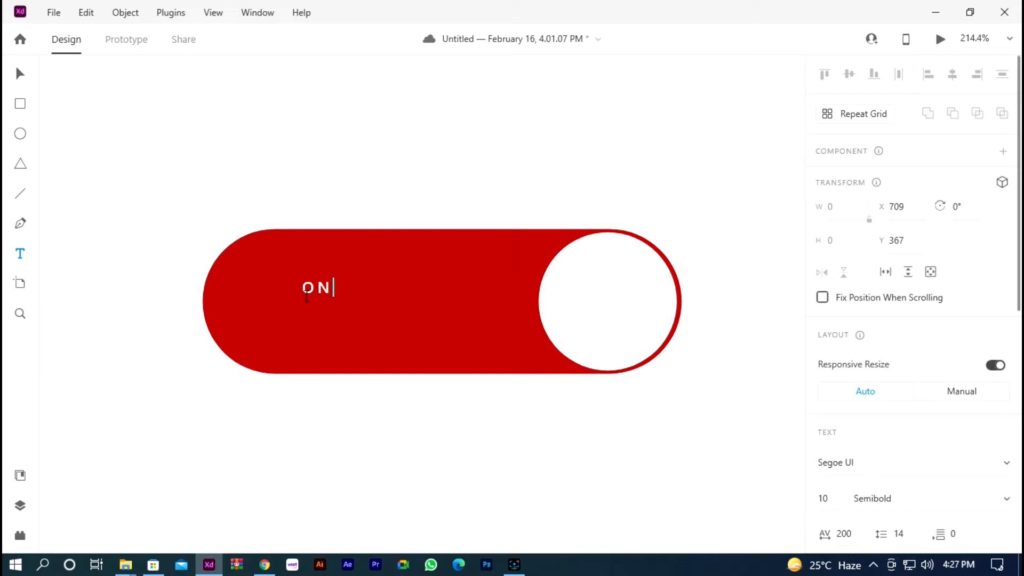
{"action": "key", "text": "Escape"}
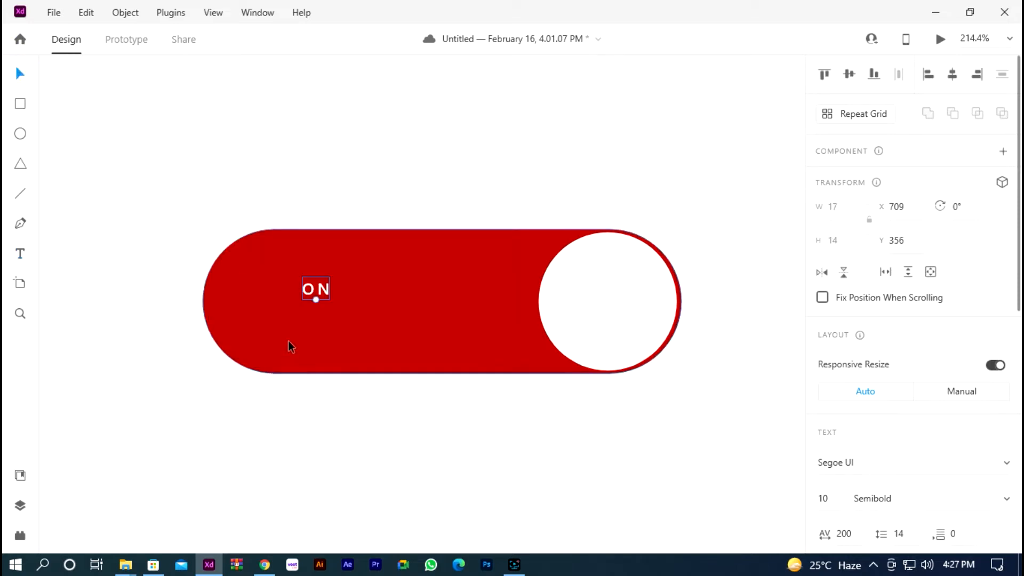
{"action": "left_click_drag", "start_coordinate": [316, 300], "coordinate": [347, 305]}
Set the character spacing of the ON text to 0.
{"action": "scroll", "coordinate": [870, 378], "scroll_direction": "down", "scroll_amount": 5}
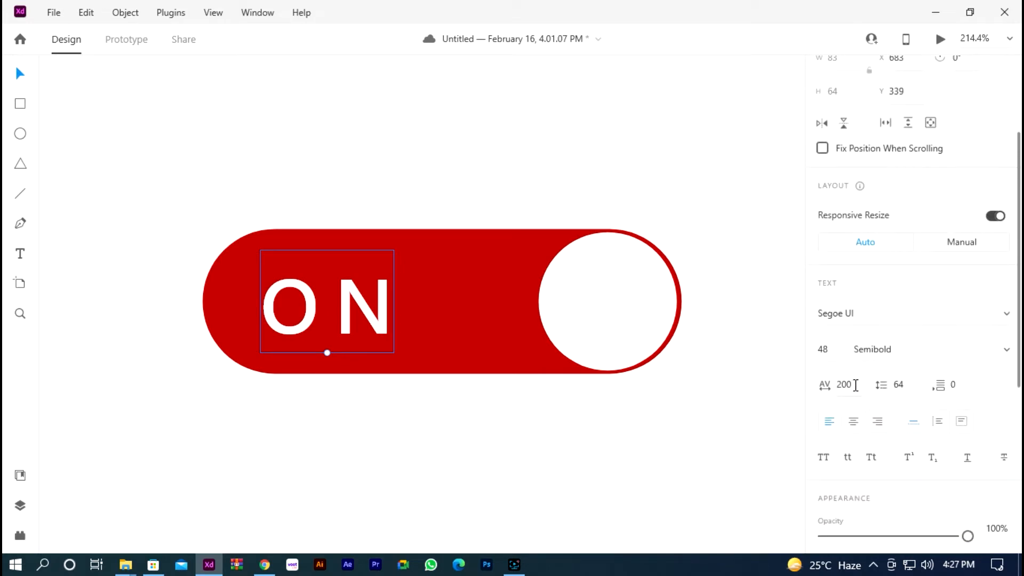
{"action": "left_click", "coordinate": [856, 385]}
{"action": "type", "text": "0"}
{"action": "left_click", "coordinate": [716, 428]}
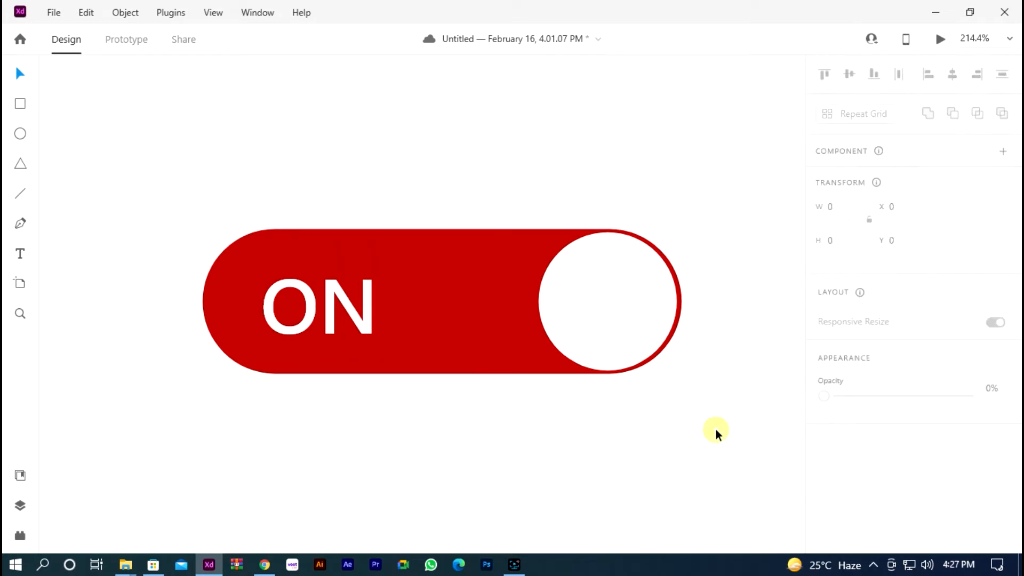
Move the ON text slightly to the right and set its font weight to Regular.
{"action": "left_click", "coordinate": [358, 320]}
{"action": "left_click_drag", "start_coordinate": [352, 318], "coordinate": [360, 317]}
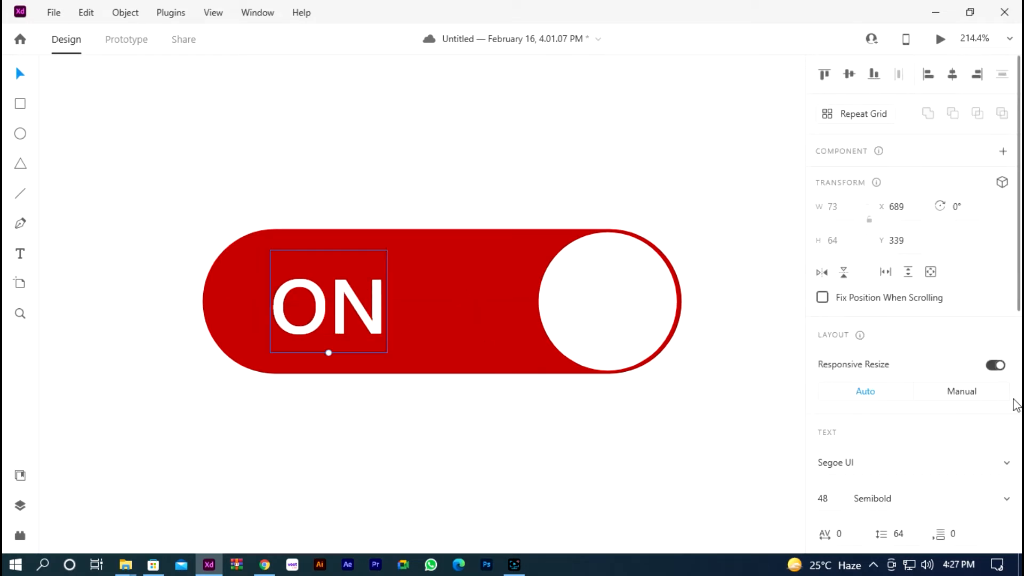
{"action": "scroll", "coordinate": [942, 421], "scroll_direction": "down", "scroll_amount": 5}
{"action": "left_click", "coordinate": [1000, 351]}
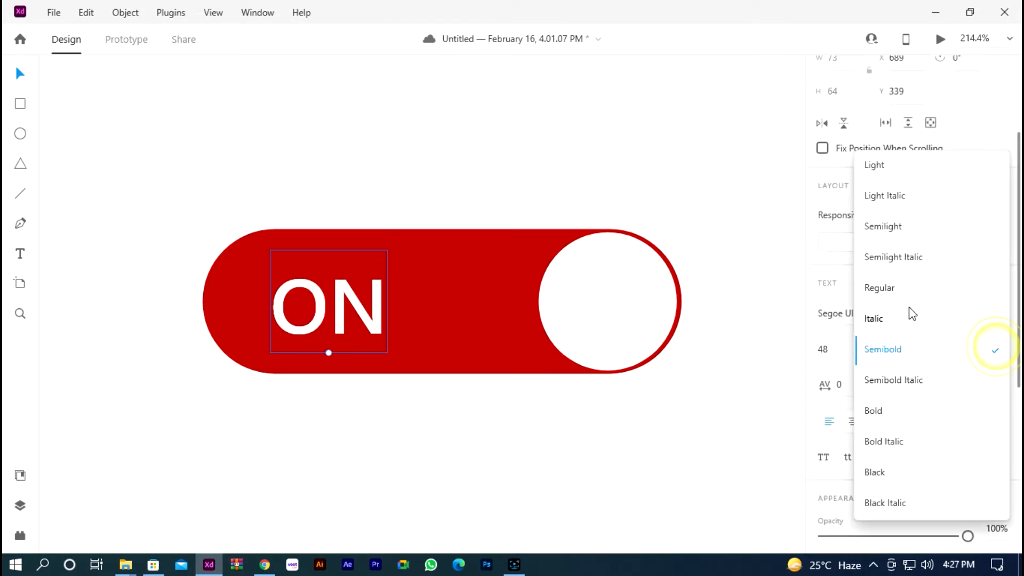
{"action": "left_click", "coordinate": [896, 293]}
{"action": "left_click", "coordinate": [530, 467]}
{"action": "key", "text": "ctrl+0"}
{"action": "scroll", "coordinate": [265, 317], "scroll_direction": "up", "scroll_amount": 3}
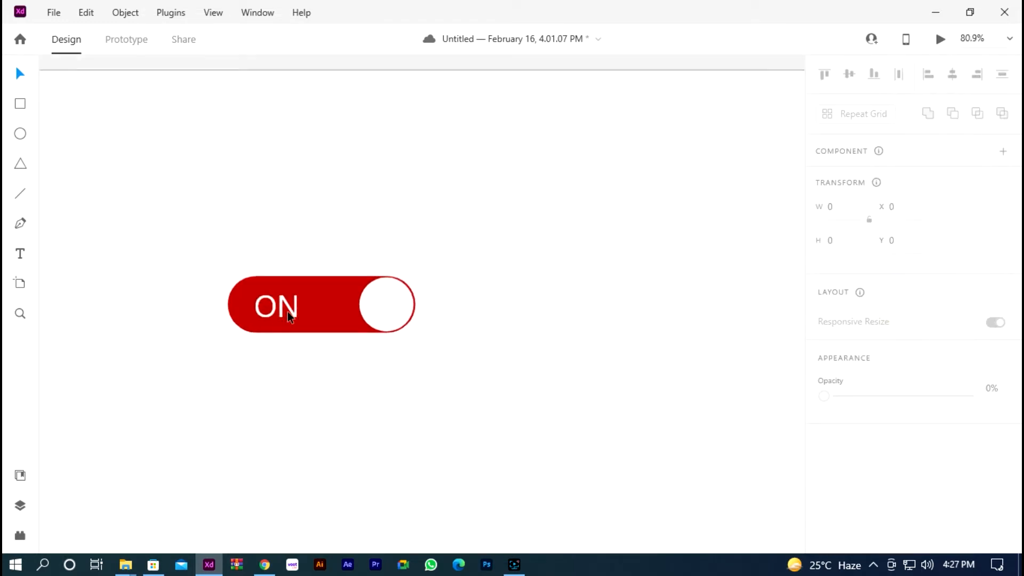
{"action": "left_click", "coordinate": [276, 306]}
{"action": "left_click", "coordinate": [356, 401]}
{"action": "scroll", "coordinate": [242, 298], "scroll_direction": "up", "scroll_amount": 1}
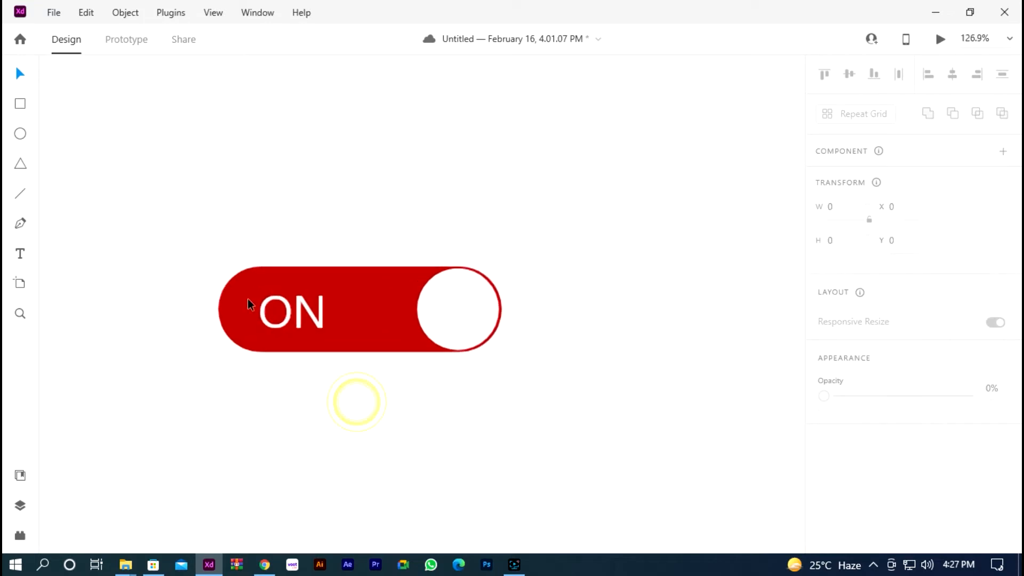
Select the pill, circle and ON text together and move the whole toggle to the right.
{"action": "left_click_drag", "start_coordinate": [182, 241], "coordinate": [559, 405]}
{"action": "left_click_drag", "start_coordinate": [423, 295], "coordinate": [598, 311]}
{"action": "left_click", "coordinate": [412, 395]}
{"action": "left_click", "coordinate": [297, 395]}
Undo moving the white circle to the pill's left end.
{"action": "scroll", "coordinate": [335, 314], "scroll_direction": "up", "scroll_amount": 2}
{"action": "scroll", "coordinate": [335, 314], "scroll_direction": "up", "scroll_amount": 1}
{"action": "key", "text": "ctrl+z"}
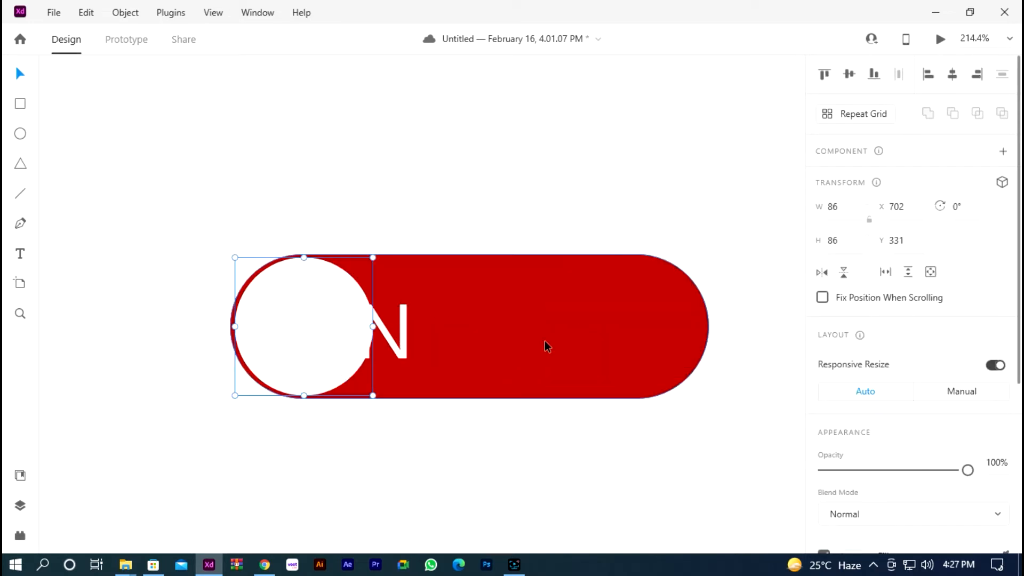
{"action": "key", "text": "ctrl+shift+z"}
{"action": "left_click", "coordinate": [449, 207]}
Shrink the white circle to 85 by 85 and reposition it at X 909, Y 331 within the pill's right end.
{"action": "scroll", "coordinate": [663, 331], "scroll_direction": "up", "scroll_amount": 1}
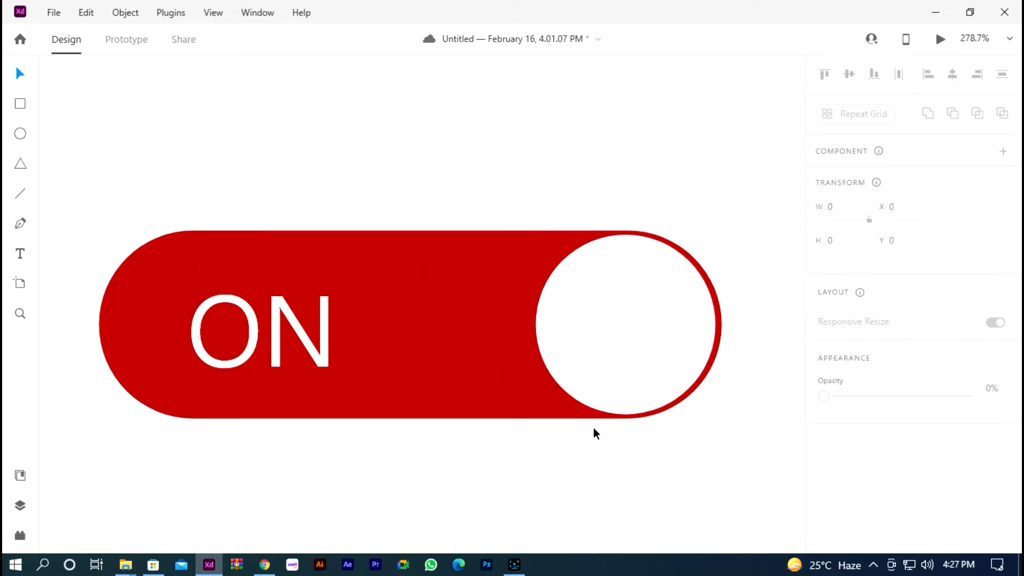
{"action": "scroll", "coordinate": [619, 333], "scroll_direction": "up", "scroll_amount": 1}
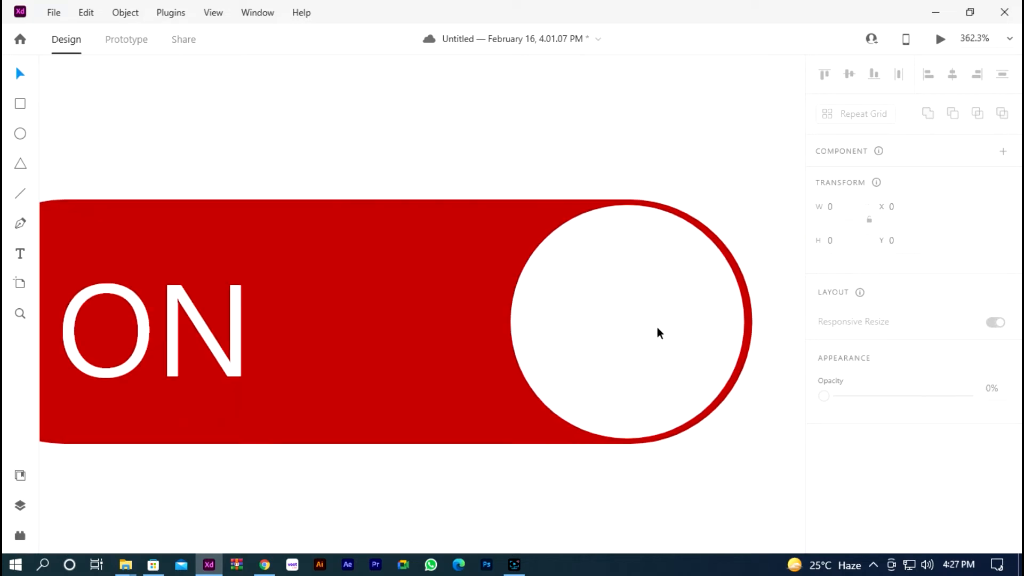
{"action": "left_click", "coordinate": [657, 328]}
{"action": "left_click_drag", "start_coordinate": [744, 439], "coordinate": [743, 438]}
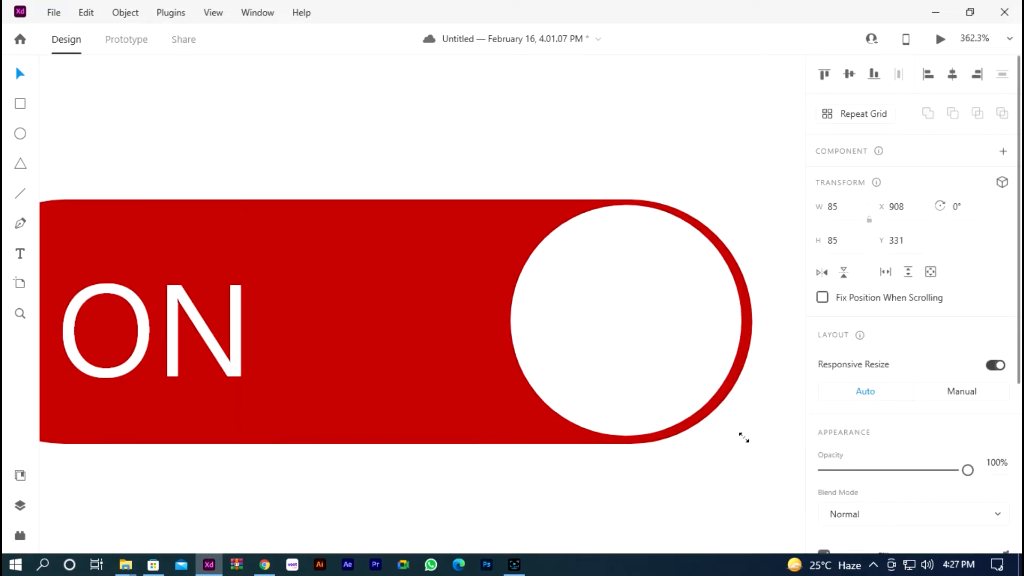
{"action": "left_click_drag", "start_coordinate": [686, 355], "coordinate": [687, 354]}
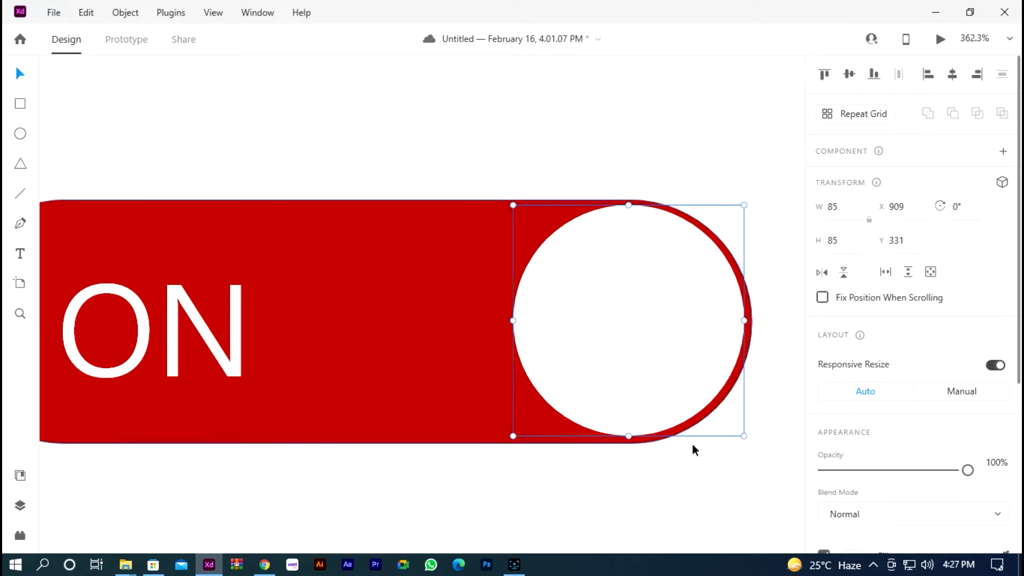
{"action": "scroll", "coordinate": [668, 477], "scroll_direction": "down", "scroll_amount": 2}
{"action": "left_click", "coordinate": [668, 476]}
{"action": "scroll", "coordinate": [508, 325], "scroll_direction": "down", "scroll_amount": 1}
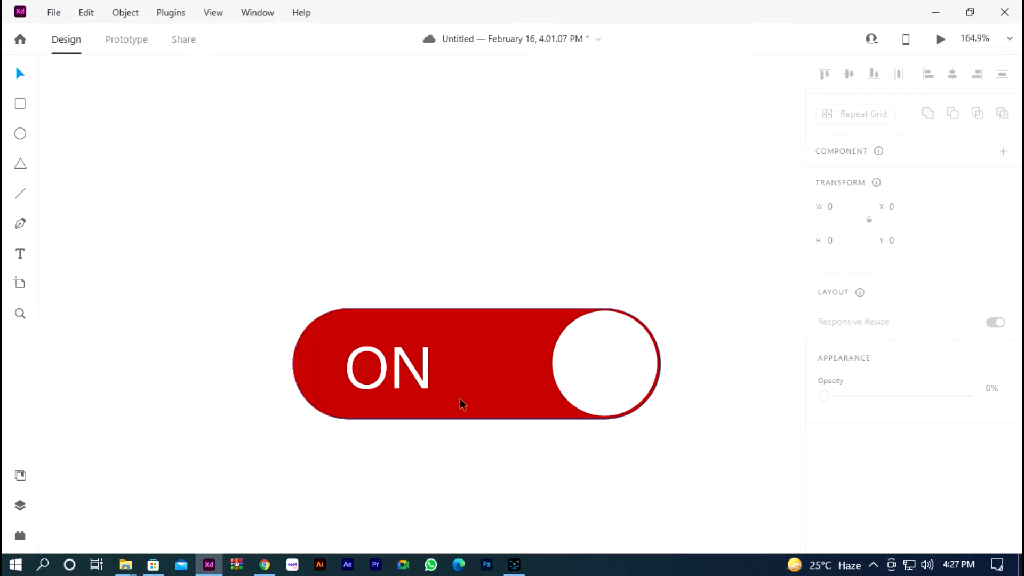
Enable the white circle's border and try a bright red border colour on it.
{"action": "left_click", "coordinate": [575, 374]}
{"action": "scroll", "coordinate": [683, 383], "scroll_direction": "up", "scroll_amount": 1}
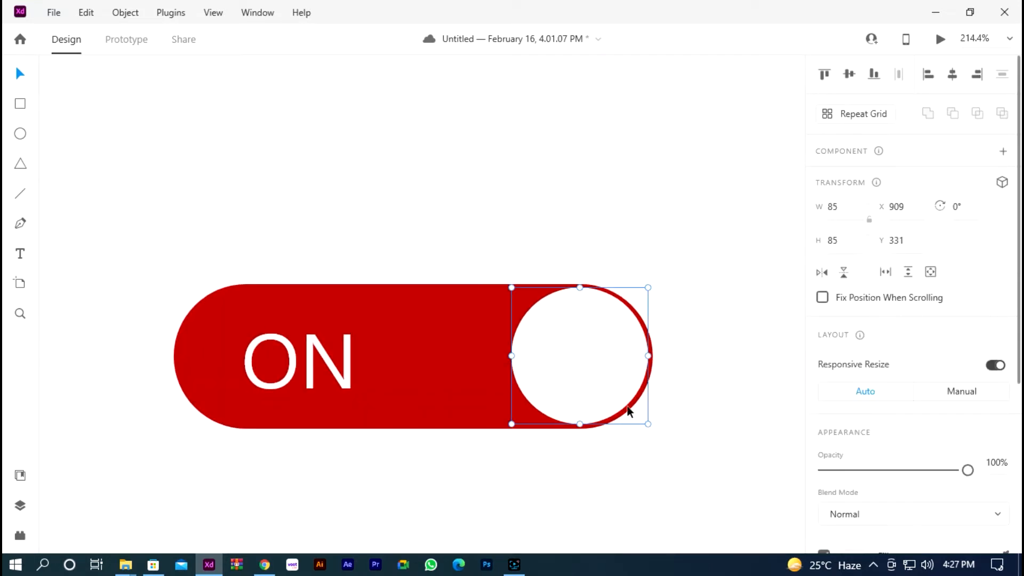
{"action": "scroll", "coordinate": [866, 424], "scroll_direction": "down", "scroll_amount": 3}
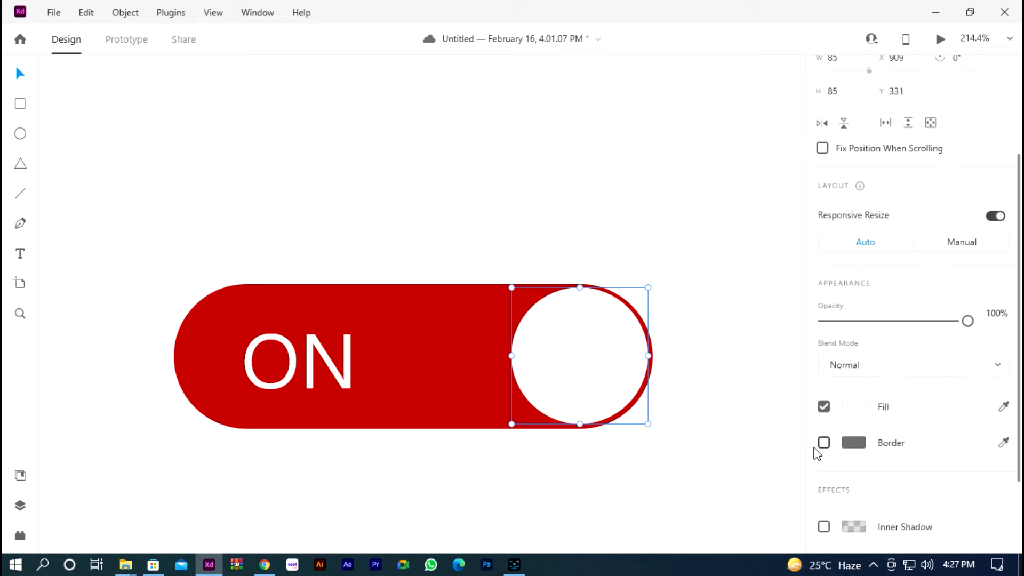
{"action": "left_click", "coordinate": [824, 443]}
{"action": "left_click", "coordinate": [853, 443]}
{"action": "left_click_drag", "start_coordinate": [732, 357], "coordinate": [762, 335]}
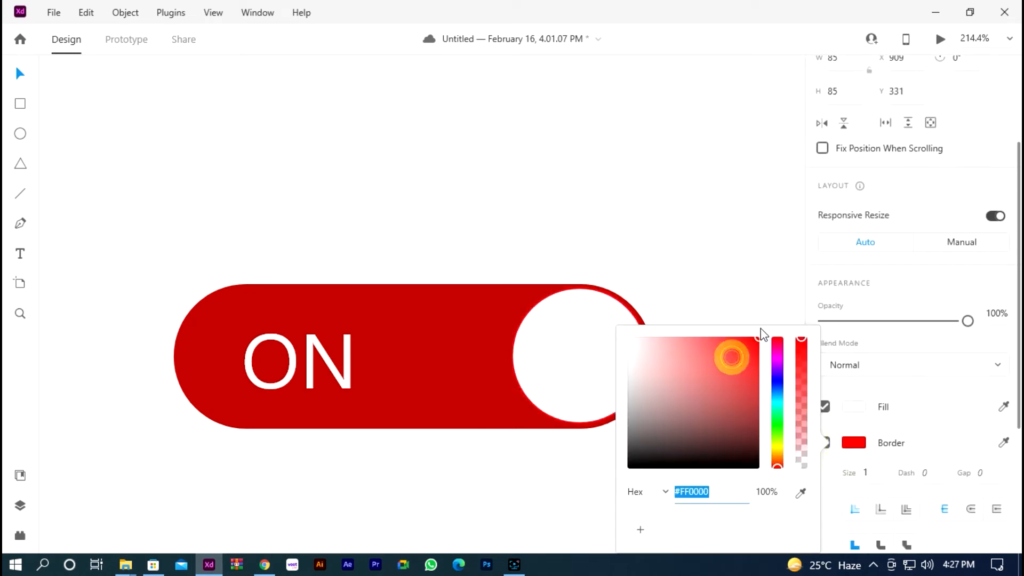
{"action": "left_click", "coordinate": [734, 369]}
{"action": "scroll", "coordinate": [641, 344], "scroll_direction": "down", "scroll_amount": 1}
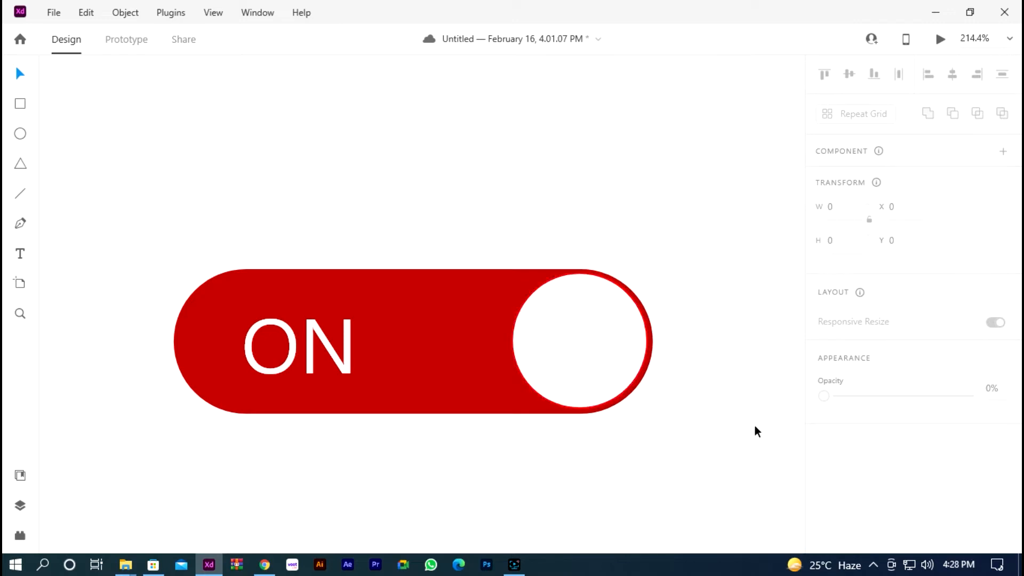
Undo the red border added to the white circle and reselect the circle.
{"action": "key", "text": "ctrl+z"}
{"action": "key", "text": "ctrl+shift+z"}
{"action": "key", "text": "ctrl+z"}
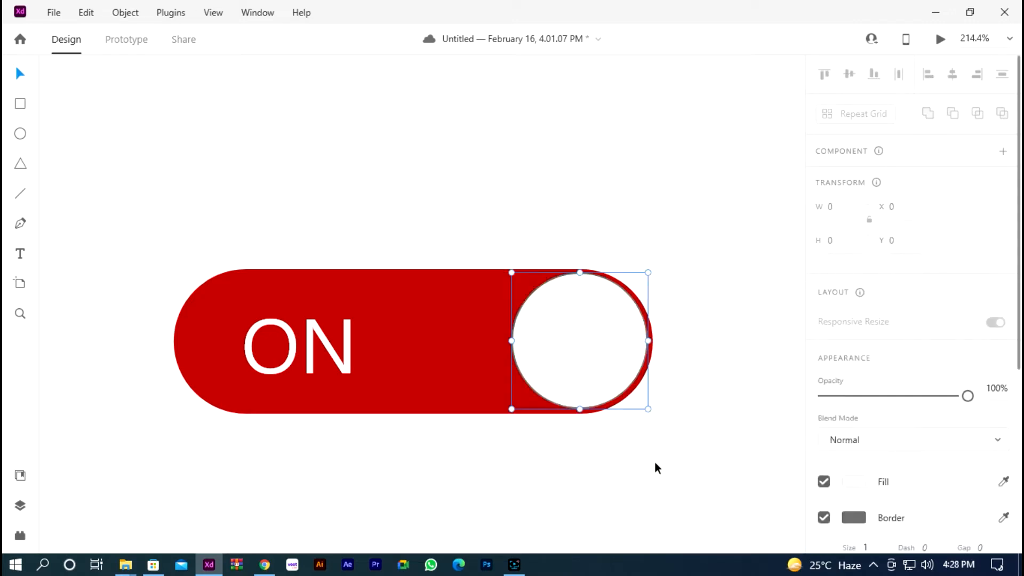
{"action": "key", "text": "ctrl+z"}
{"action": "left_click", "coordinate": [679, 456]}
{"action": "left_click", "coordinate": [550, 387]}
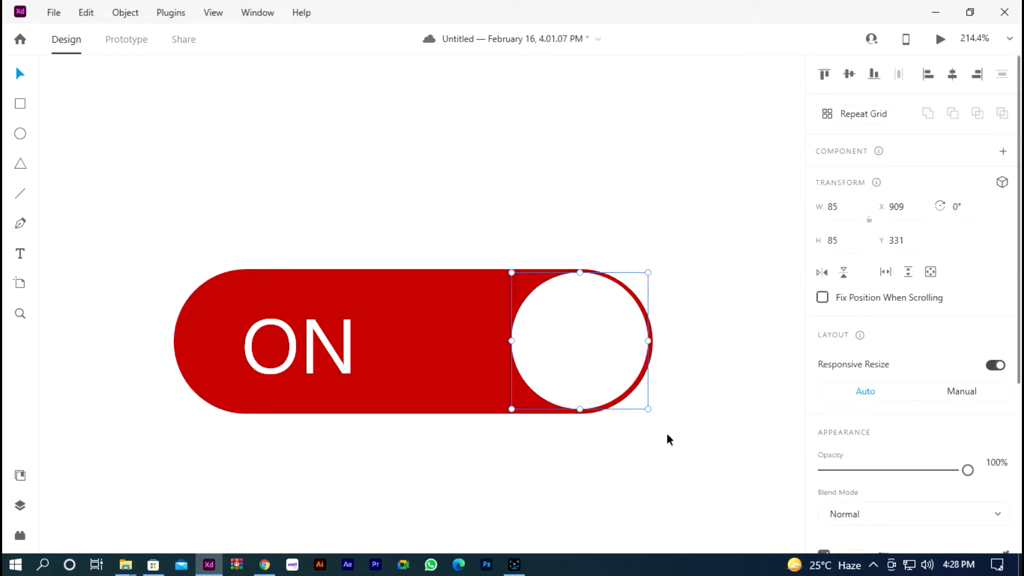
Group the red pill, ON label and white circle, and make the group a component.
{"action": "left_click", "coordinate": [565, 320]}
{"action": "scroll", "coordinate": [875, 438], "scroll_direction": "down", "scroll_amount": 4}
{"action": "left_click", "coordinate": [734, 333]}
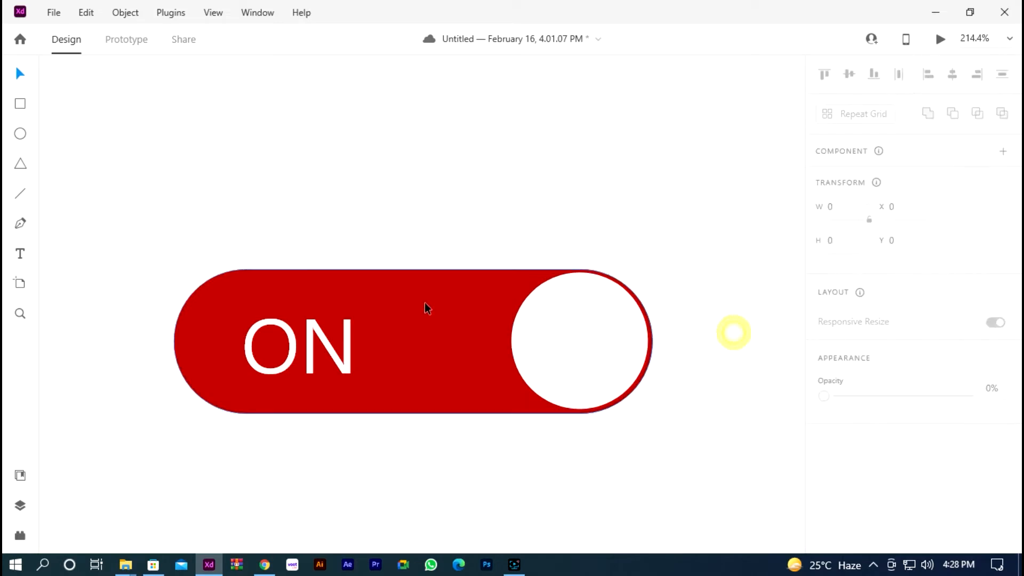
{"action": "scroll", "coordinate": [655, 350], "scroll_direction": "down", "scroll_amount": 2}
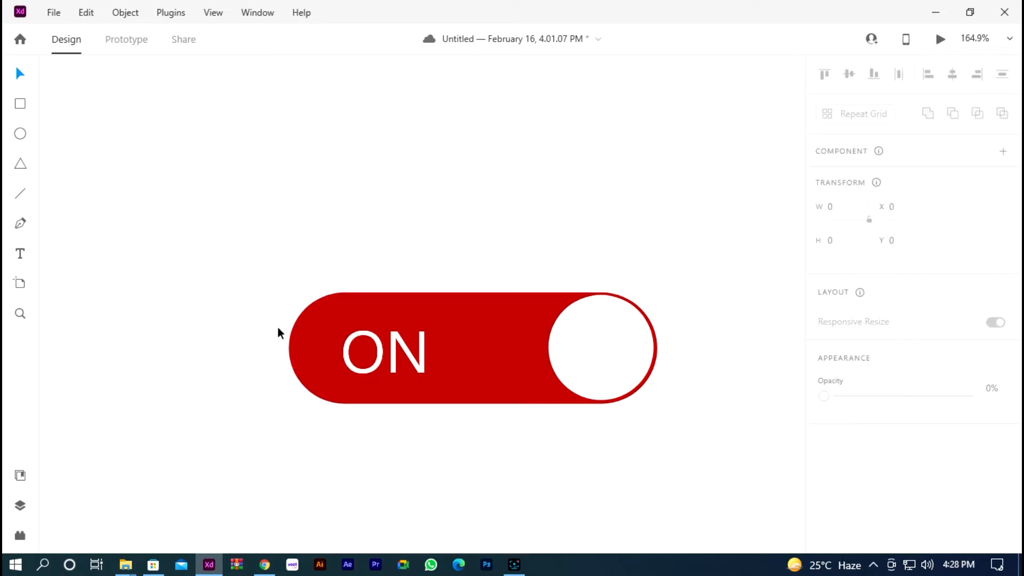
{"action": "left_click", "coordinate": [621, 342]}
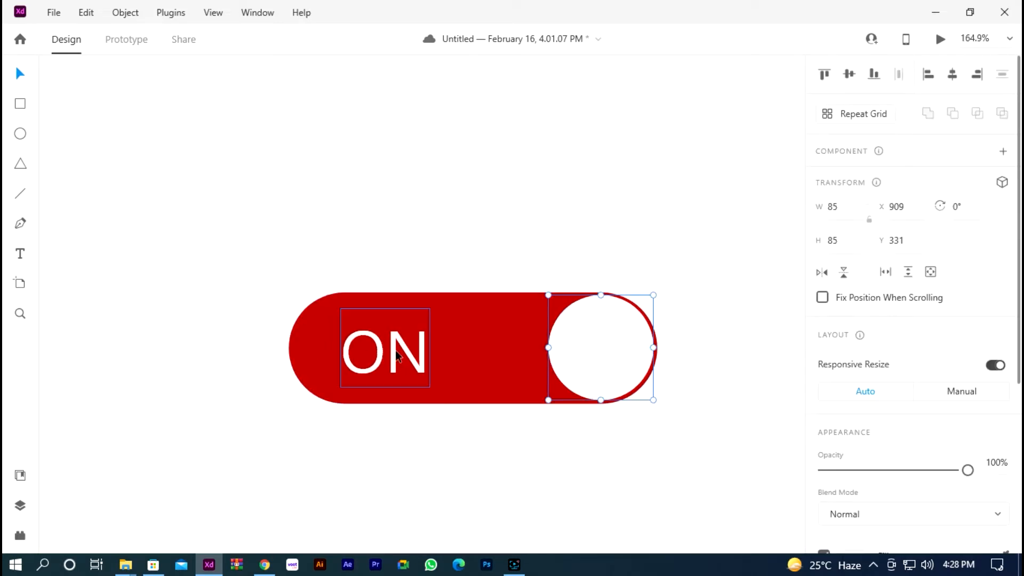
{"action": "left_click_drag", "start_coordinate": [235, 233], "coordinate": [661, 456]}
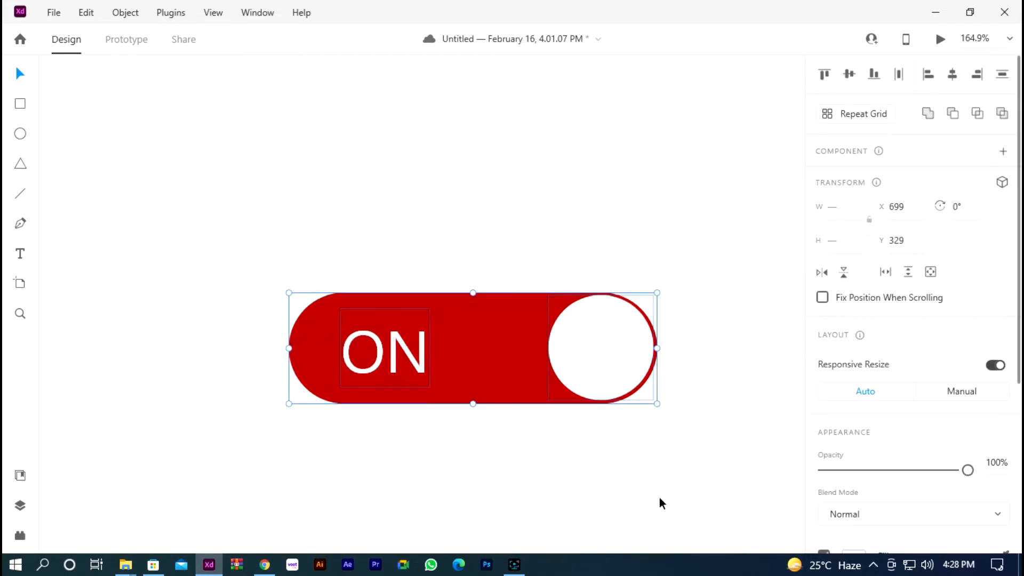
{"action": "right_click", "coordinate": [456, 333]}
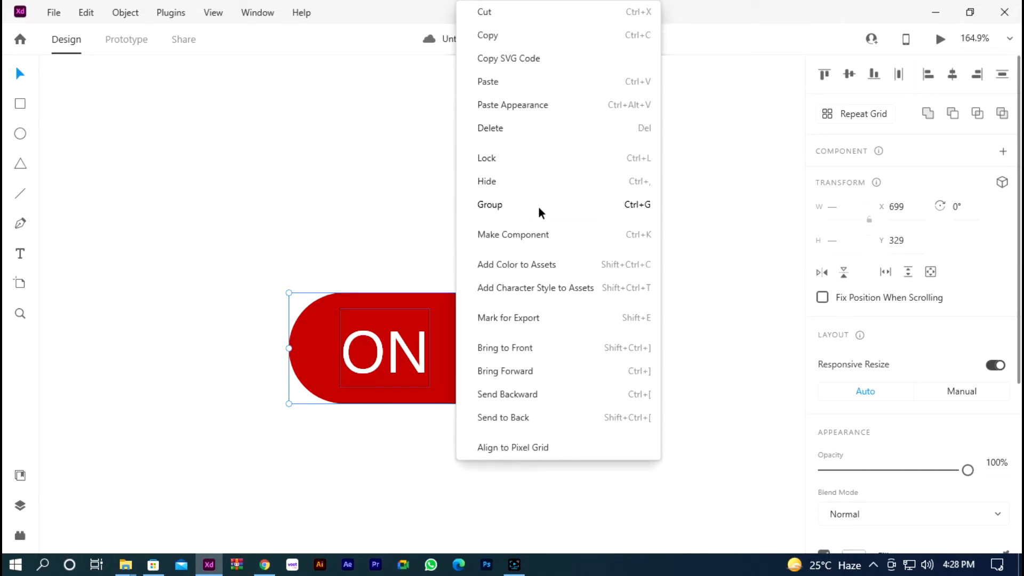
{"action": "left_click", "coordinate": [510, 207]}
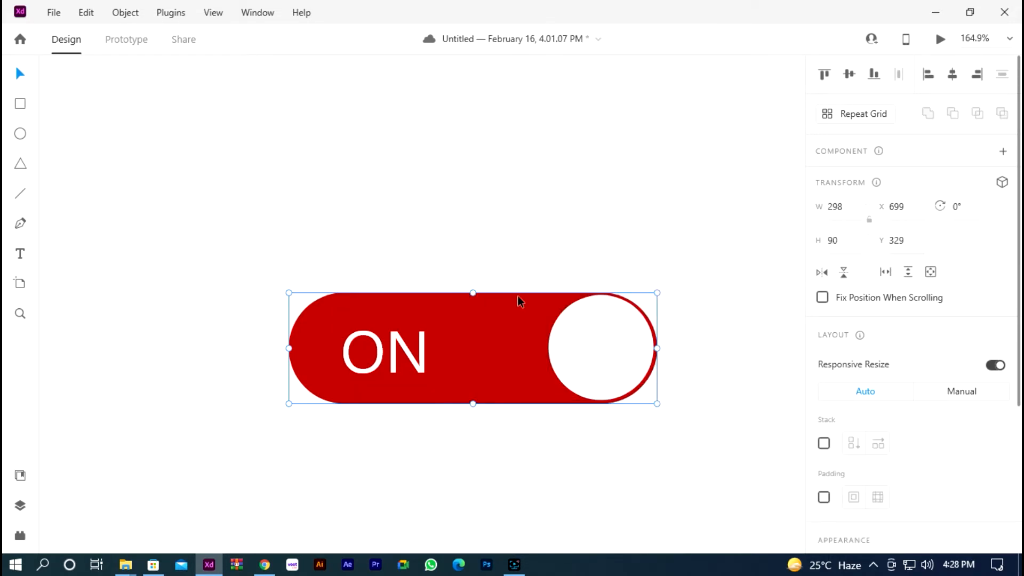
{"action": "right_click", "coordinate": [488, 322]}
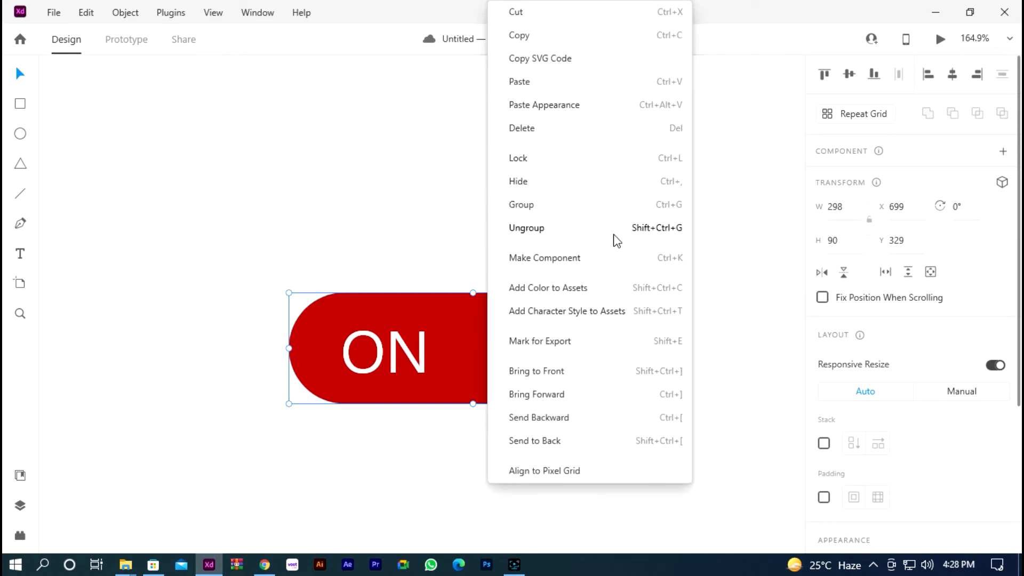
{"action": "left_click", "coordinate": [561, 261]}
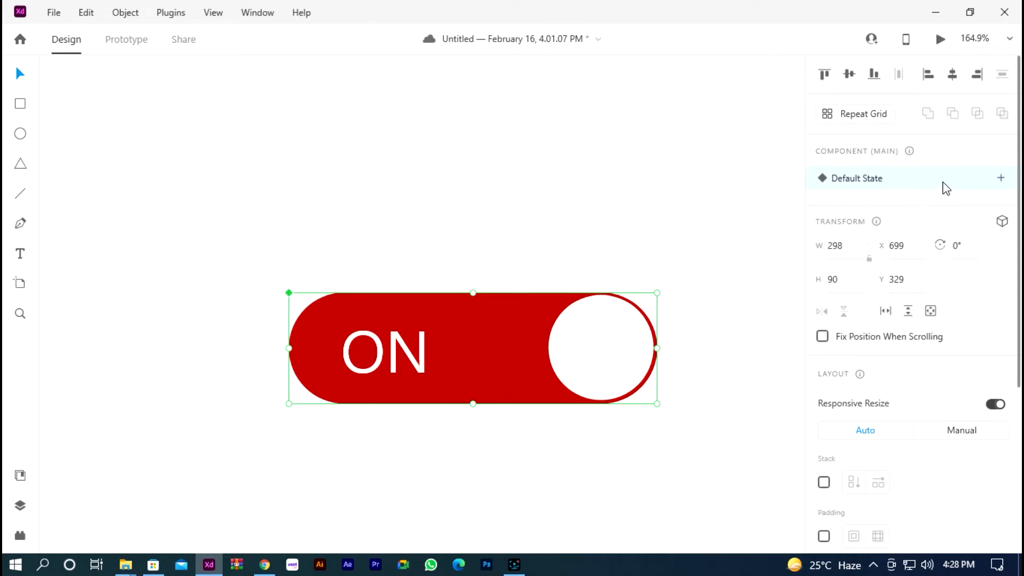
Add a Hover State to the component and set its pill fill to bright red #FF0606.
{"action": "left_click", "coordinate": [999, 182]}
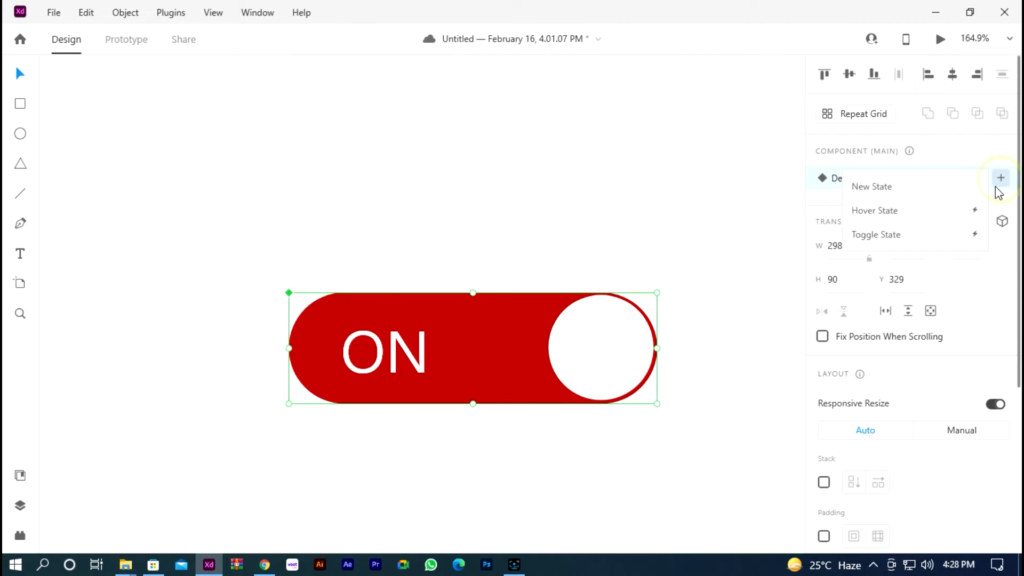
{"action": "left_click", "coordinate": [903, 213]}
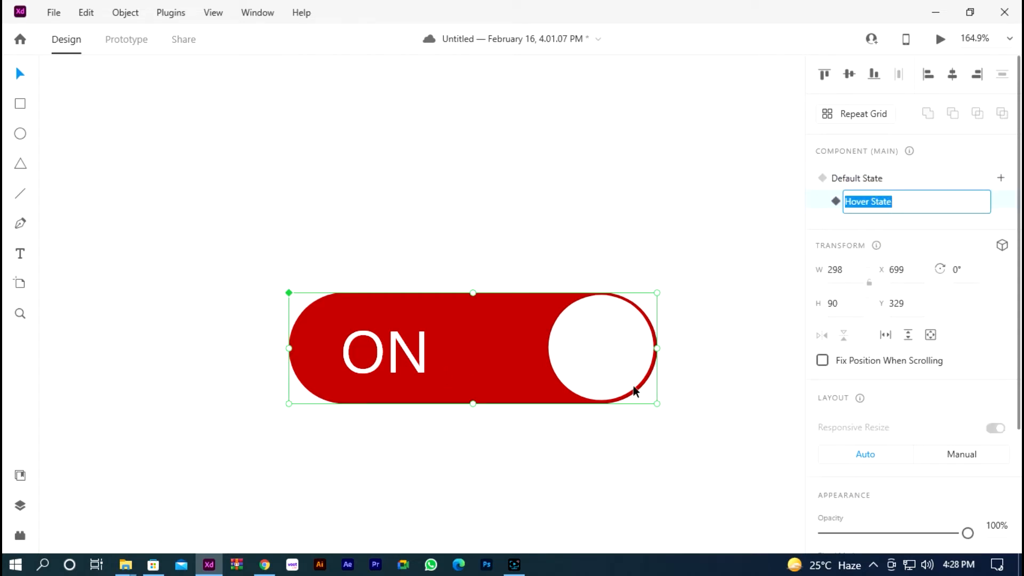
{"action": "left_click", "coordinate": [497, 340]}
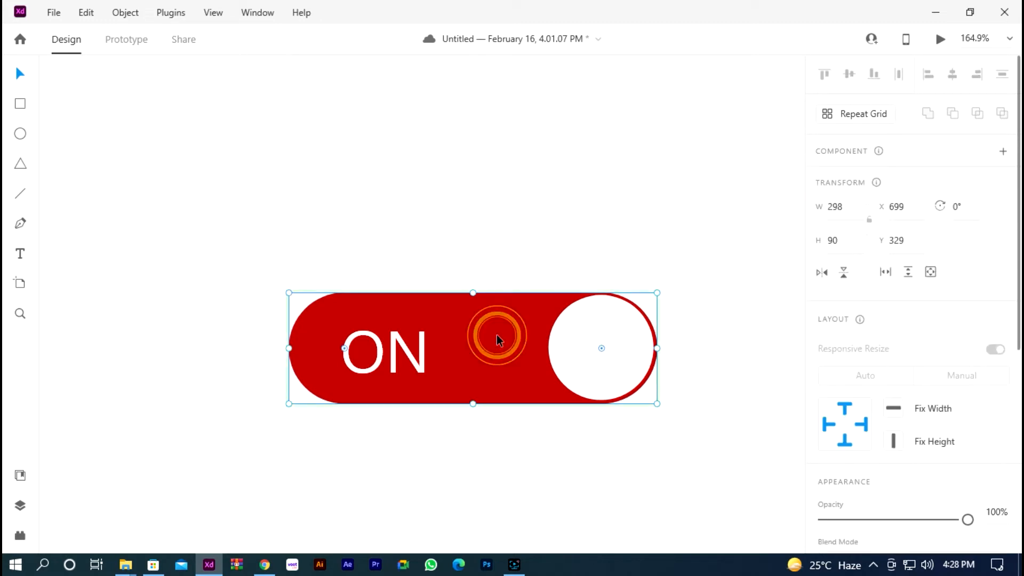
{"action": "scroll", "coordinate": [859, 377], "scroll_direction": "down", "scroll_amount": 5}
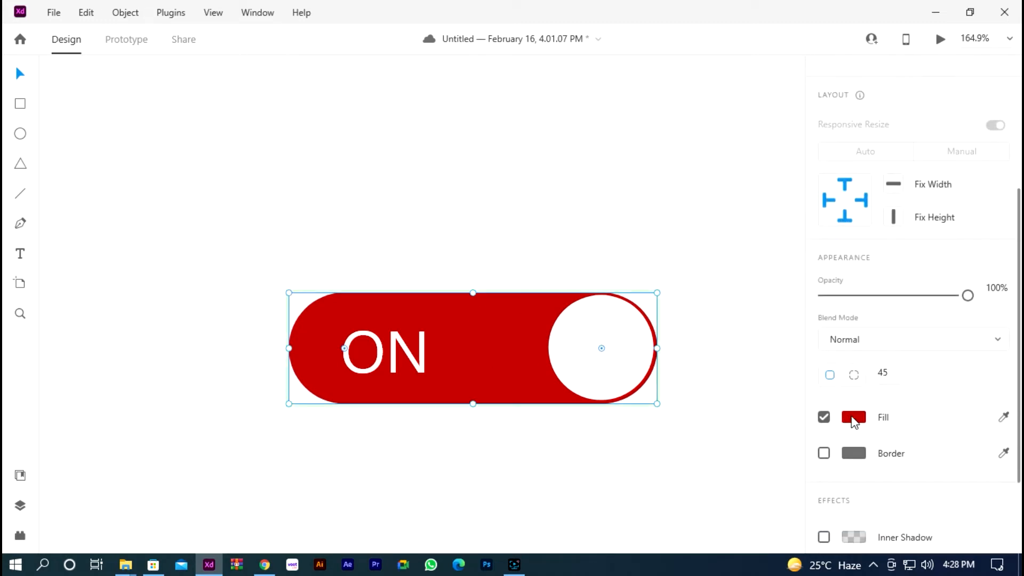
{"action": "left_click", "coordinate": [854, 419]}
{"action": "left_click_drag", "start_coordinate": [745, 346], "coordinate": [812, 324]}
{"action": "left_click_drag", "start_coordinate": [776, 385], "coordinate": [786, 322]}
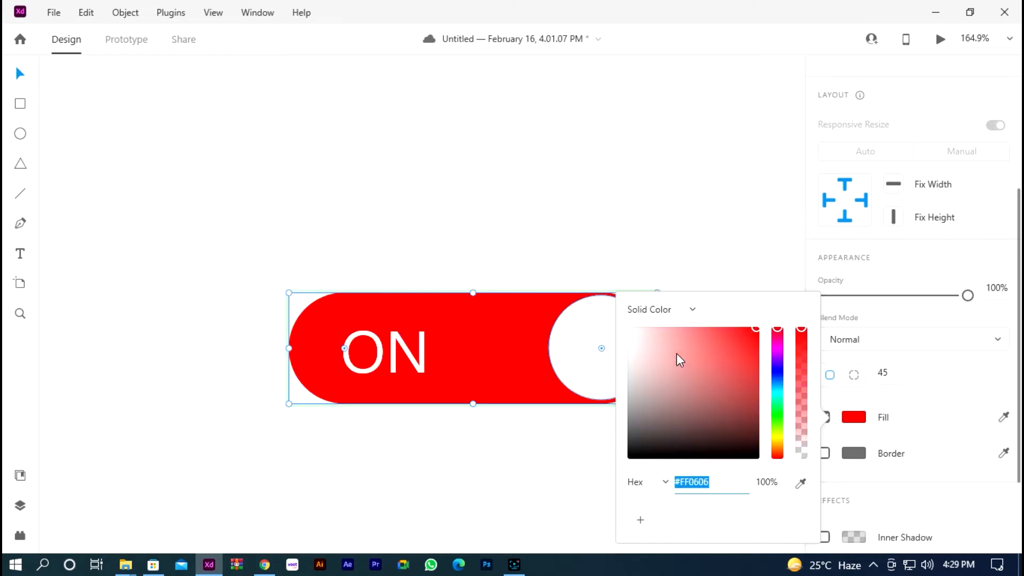
{"action": "left_click", "coordinate": [503, 350]}
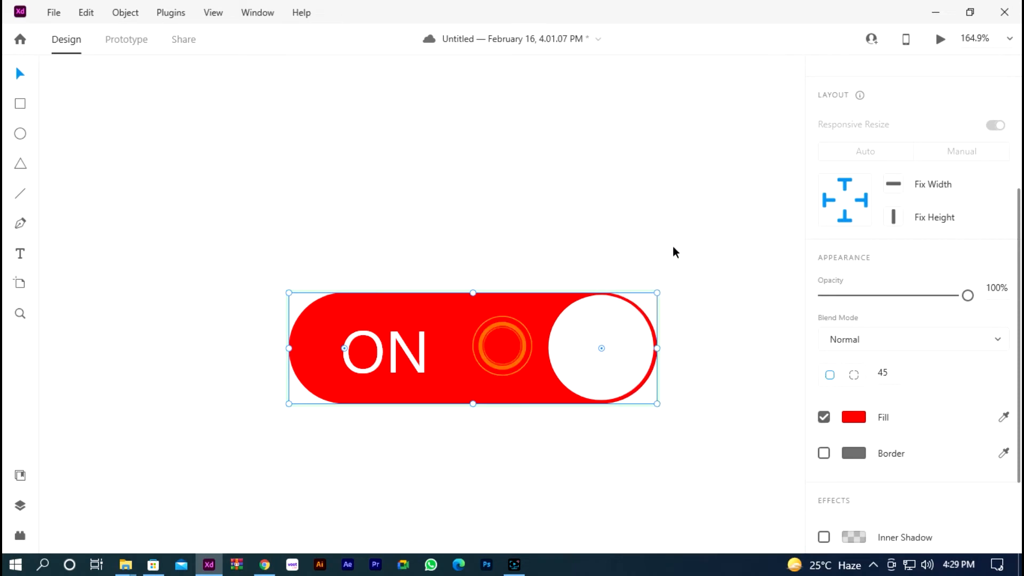
{"action": "left_click", "coordinate": [673, 245]}
Add a Toggle State with the white circle moved to the pill's left end and the ON label to its right end.
{"action": "left_click", "coordinate": [549, 329]}
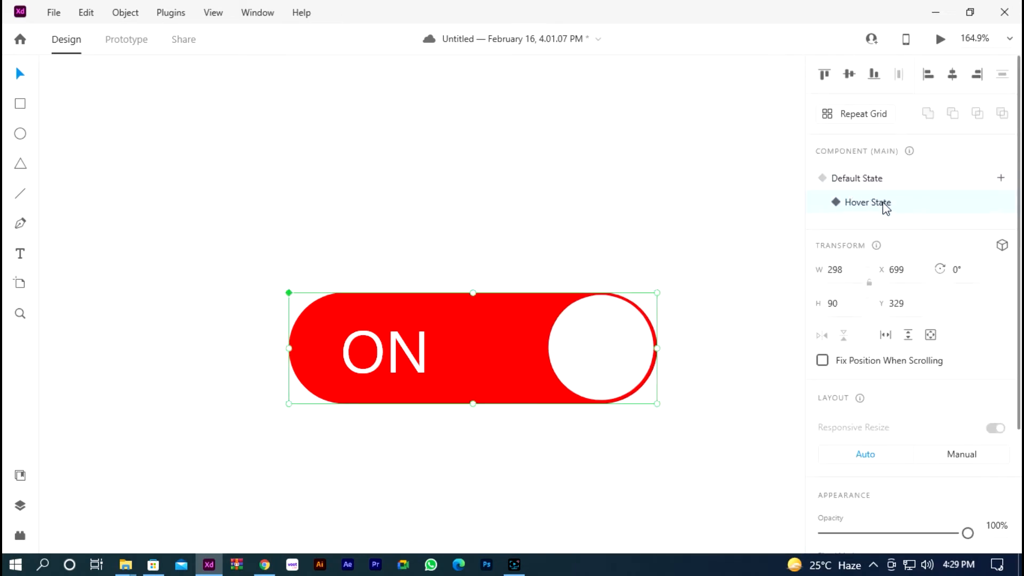
{"action": "left_click", "coordinate": [876, 179]}
{"action": "left_click", "coordinate": [880, 205]}
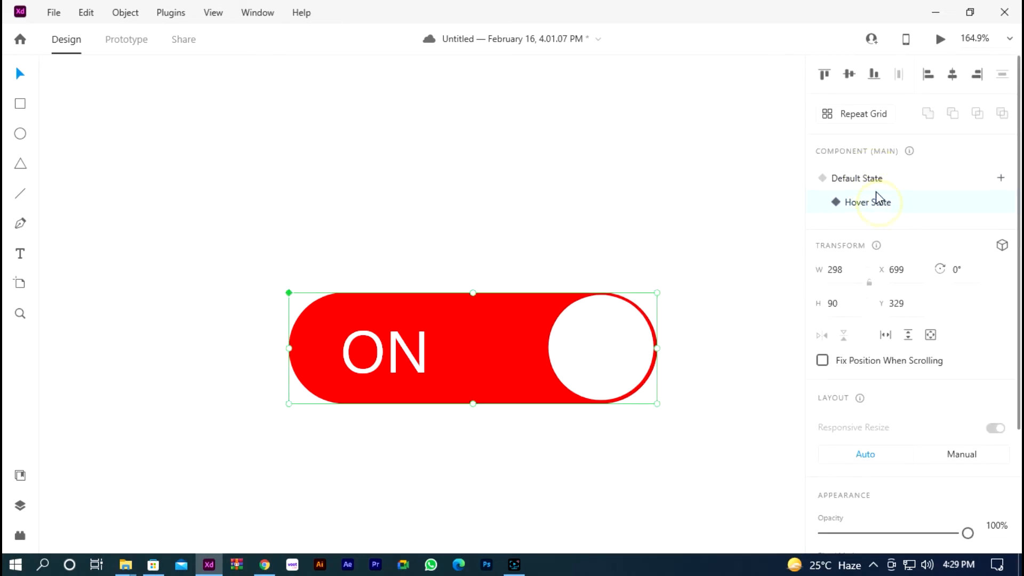
{"action": "left_click", "coordinate": [1001, 179]}
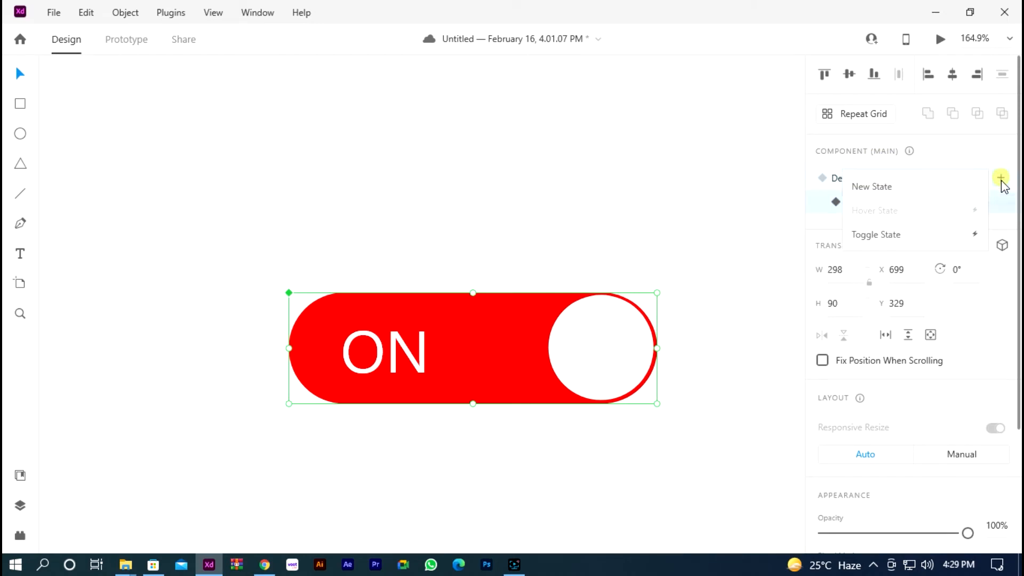
{"action": "left_click", "coordinate": [890, 236]}
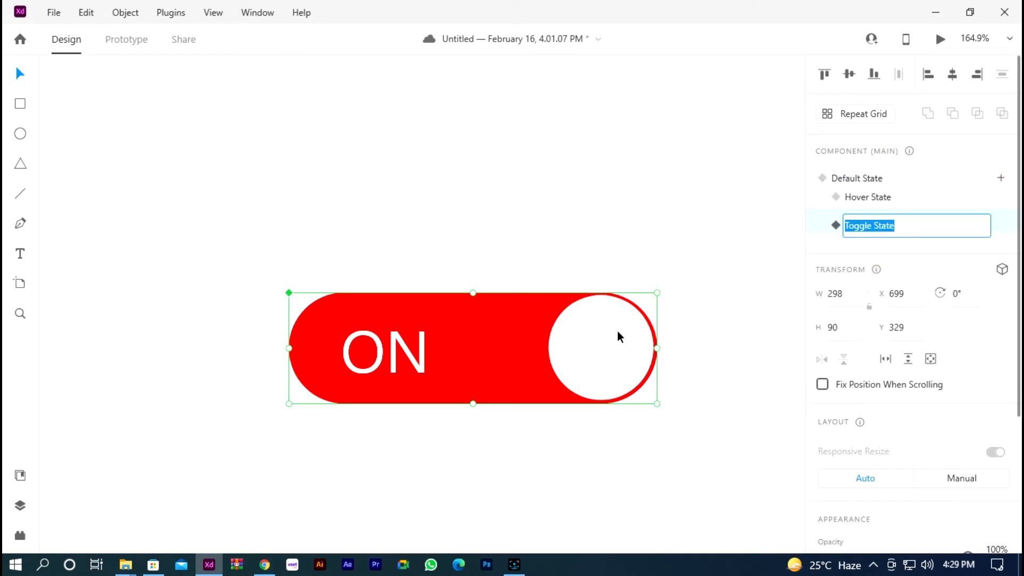
{"action": "double_click", "coordinate": [597, 348]}
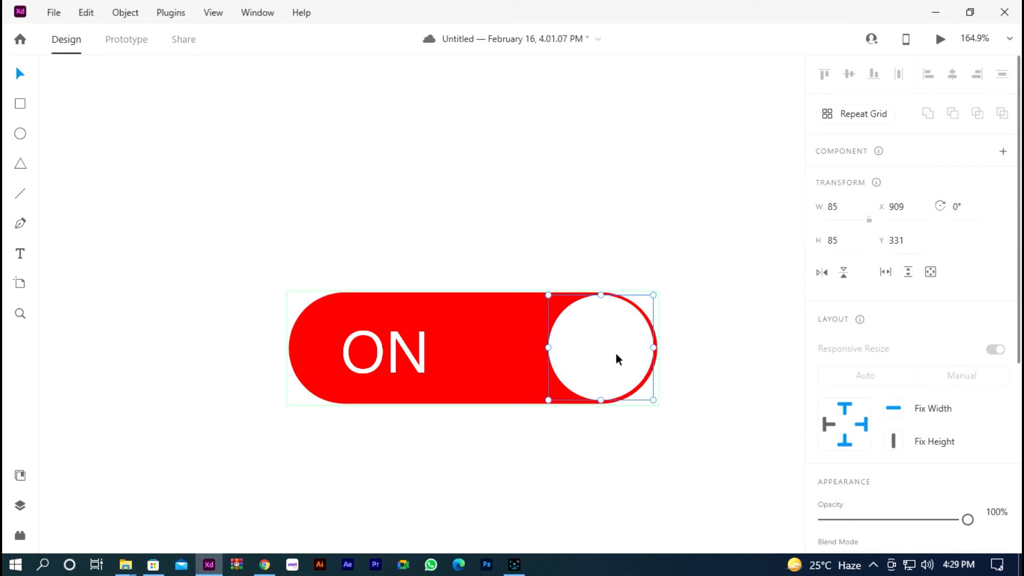
{"action": "mouse_move", "coordinate": [616, 355]}
{"action": "left_mouse_down"}
{"action": "mouse_move", "coordinate": [361, 347]}
{"action": "mouse_move", "coordinate": [419, 360]}
{"action": "mouse_move", "coordinate": [616, 351]}
{"action": "left_mouse_up"}
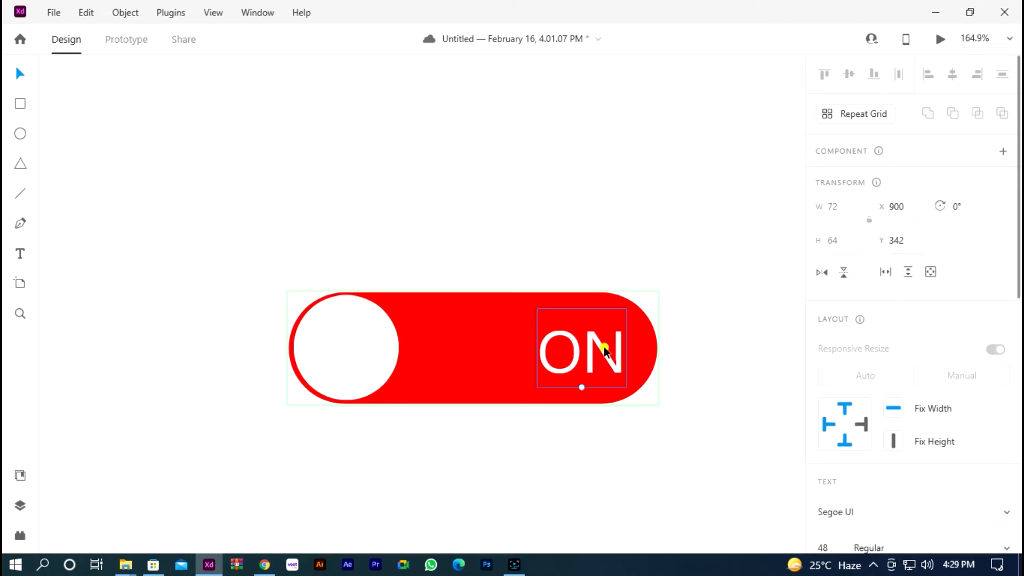
Change the Toggle State's label to OFF and shift it slightly left within the pill.
{"action": "double_click", "coordinate": [604, 347]}
{"action": "left_click", "coordinate": [607, 341]}
{"action": "key", "text": "Delete"}
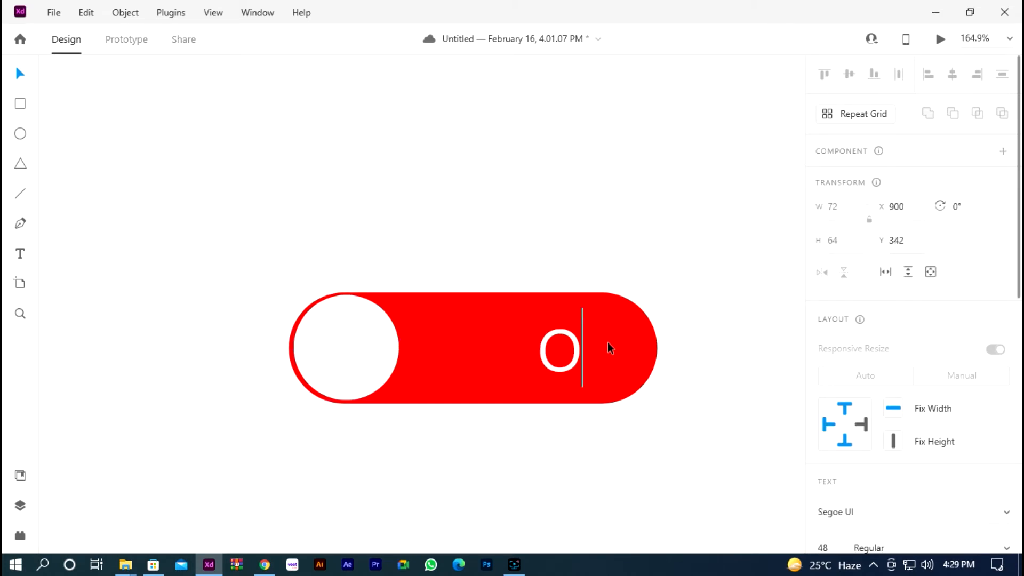
{"action": "type", "text": "FF"}
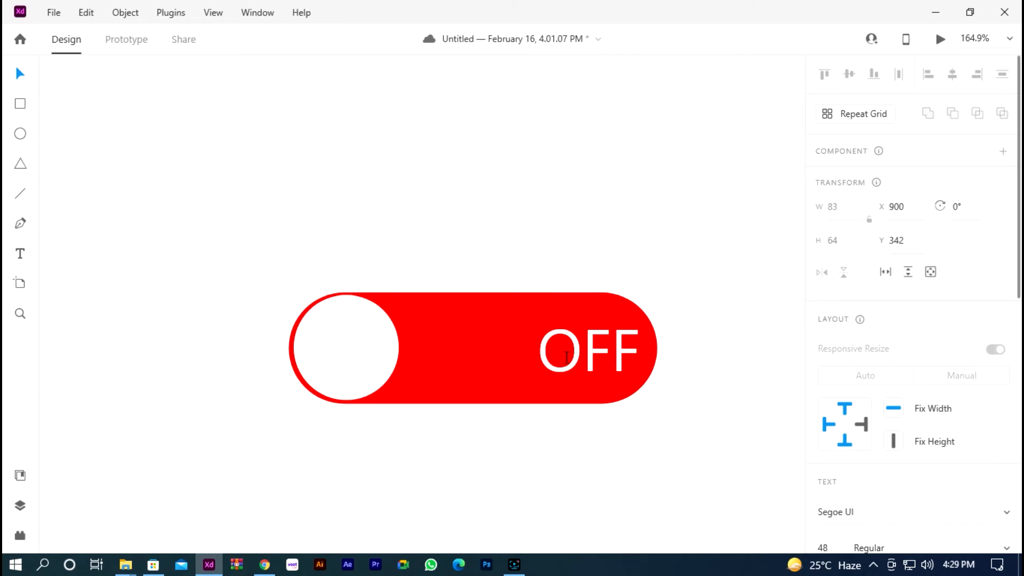
{"action": "left_click", "coordinate": [565, 260]}
{"action": "left_click_drag", "start_coordinate": [587, 346], "coordinate": [574, 344]}
{"action": "left_click", "coordinate": [430, 467]}
Compare the switch's appearance in the Default, Hover and Toggle states.
{"action": "scroll", "coordinate": [346, 342], "scroll_direction": "down", "scroll_amount": 3}
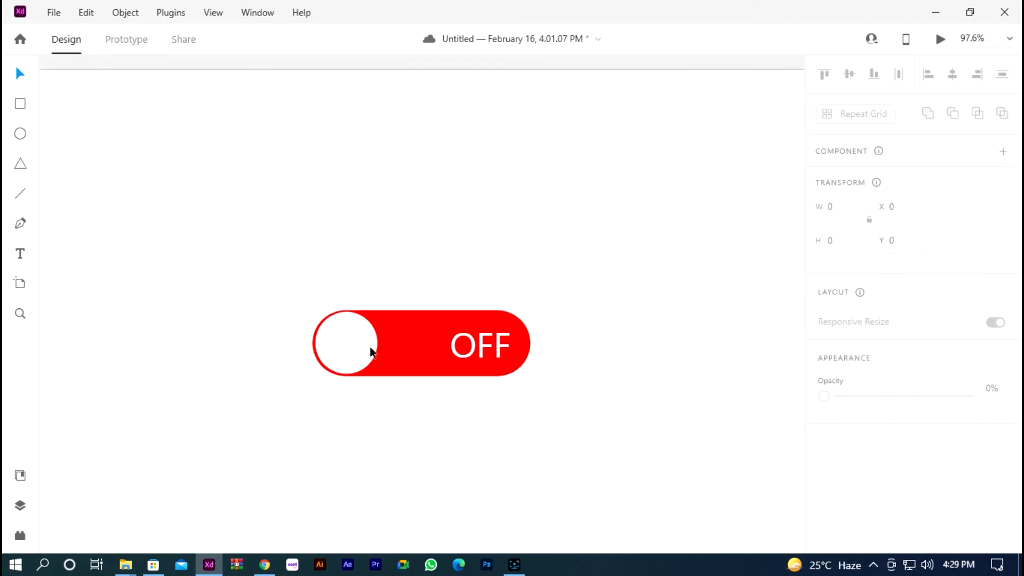
{"action": "scroll", "coordinate": [373, 348], "scroll_direction": "up", "scroll_amount": 2}
{"action": "left_click", "coordinate": [389, 338]}
{"action": "left_click", "coordinate": [888, 208]}
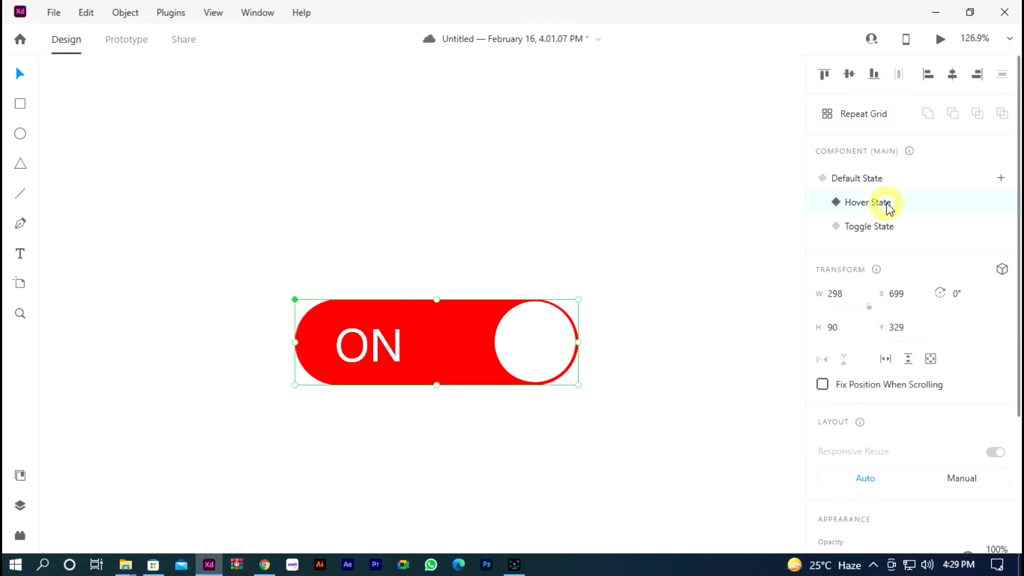
{"action": "left_click", "coordinate": [894, 181]}
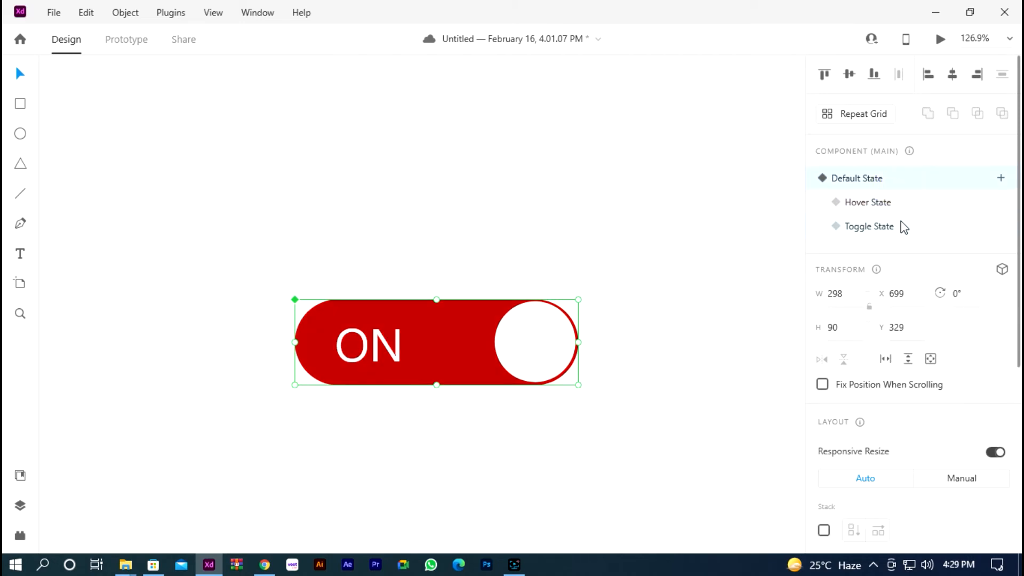
{"action": "left_click", "coordinate": [904, 227]}
{"action": "left_click", "coordinate": [903, 202]}
{"action": "left_click", "coordinate": [900, 180]}
Set the pill's fill in the Toggle State to grey #818181.
{"action": "left_click", "coordinate": [902, 230]}
{"action": "double_click", "coordinate": [430, 349]}
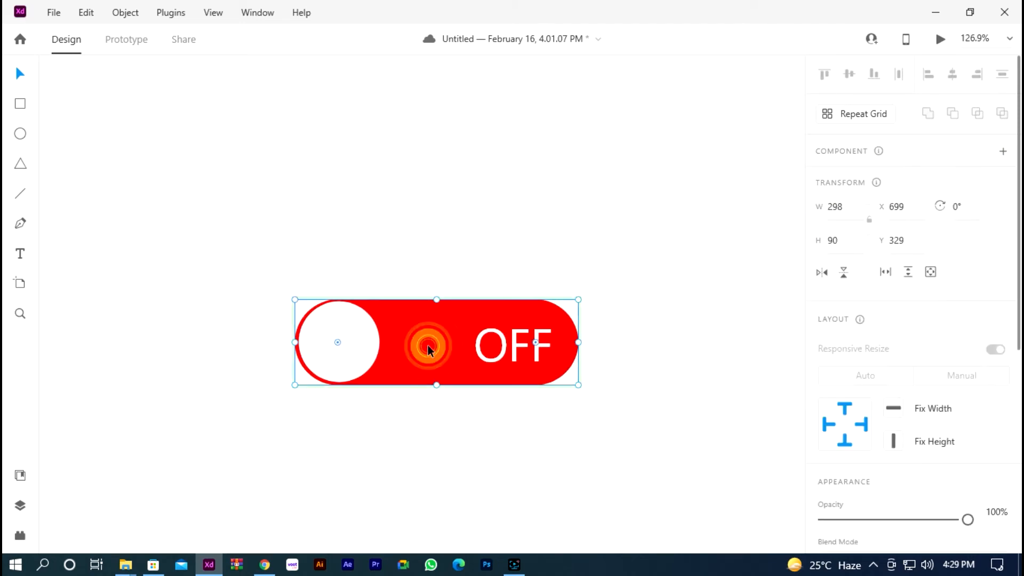
{"action": "scroll", "coordinate": [926, 425], "scroll_direction": "down", "scroll_amount": 4}
{"action": "left_click", "coordinate": [855, 419]}
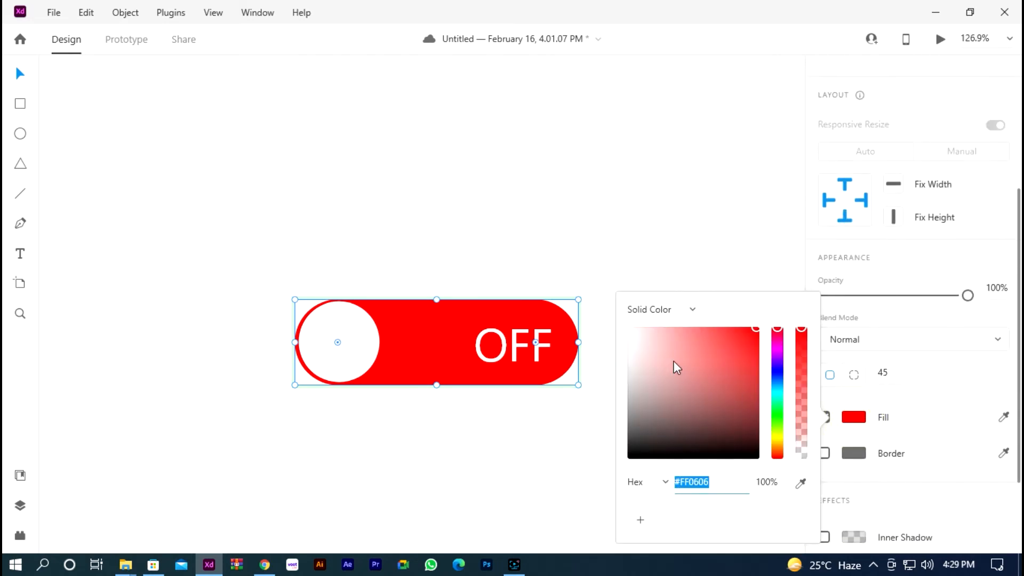
{"action": "left_click_drag", "start_coordinate": [664, 347], "coordinate": [620, 392]}
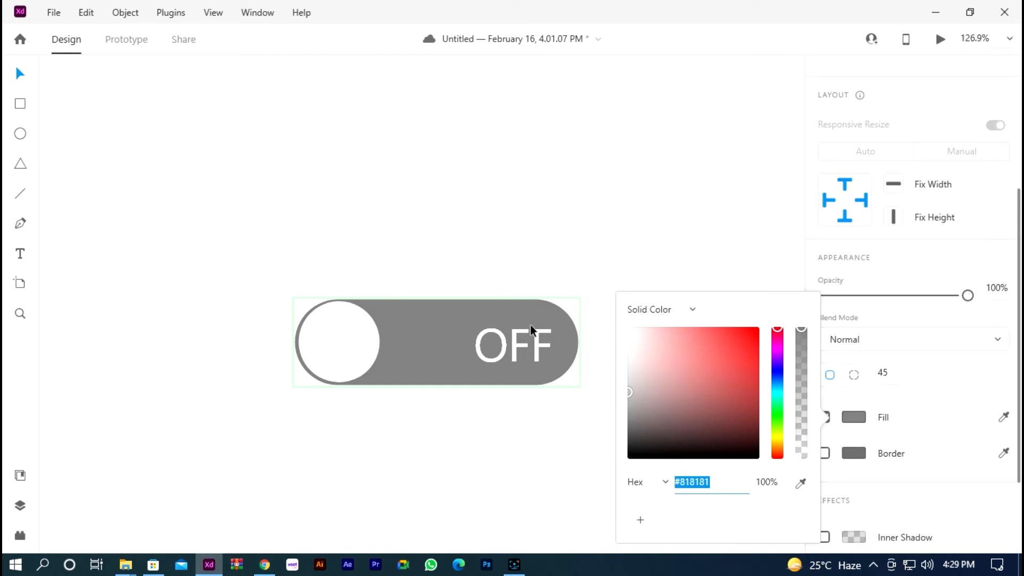
{"action": "left_click", "coordinate": [444, 265]}
{"action": "scroll", "coordinate": [309, 372], "scroll_direction": "up", "scroll_amount": 1}
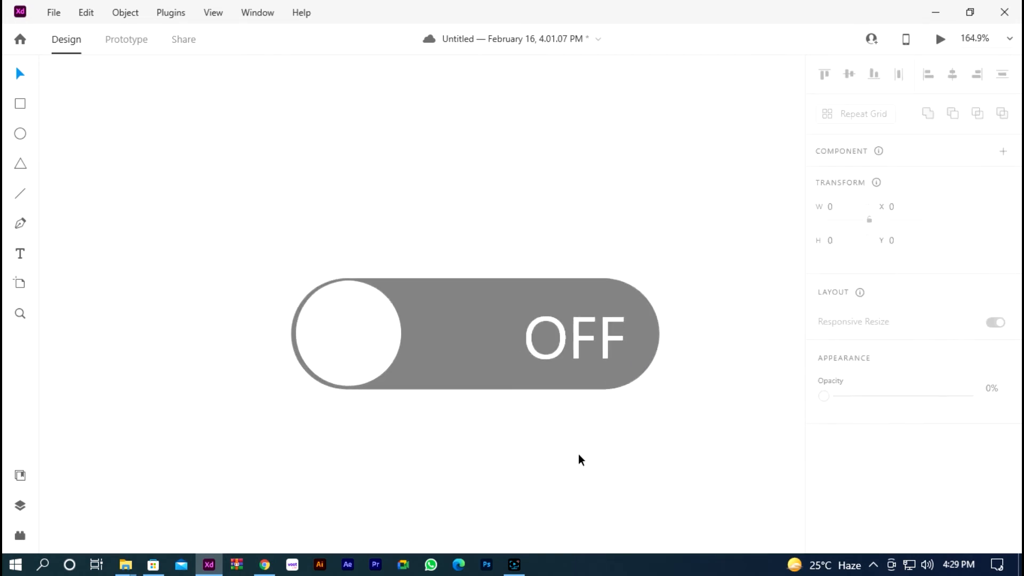
{"action": "scroll", "coordinate": [321, 382], "scroll_direction": "down", "scroll_amount": 3}
{"action": "scroll", "coordinate": [290, 331], "scroll_direction": "up", "scroll_amount": 1}
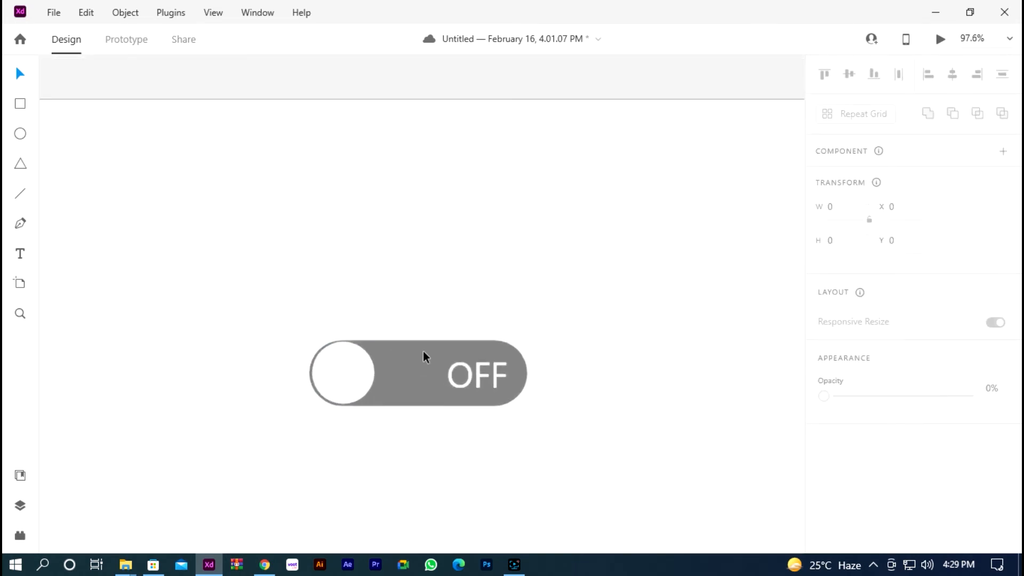
Switch the component back to its Default State.
{"action": "left_click", "coordinate": [518, 368]}
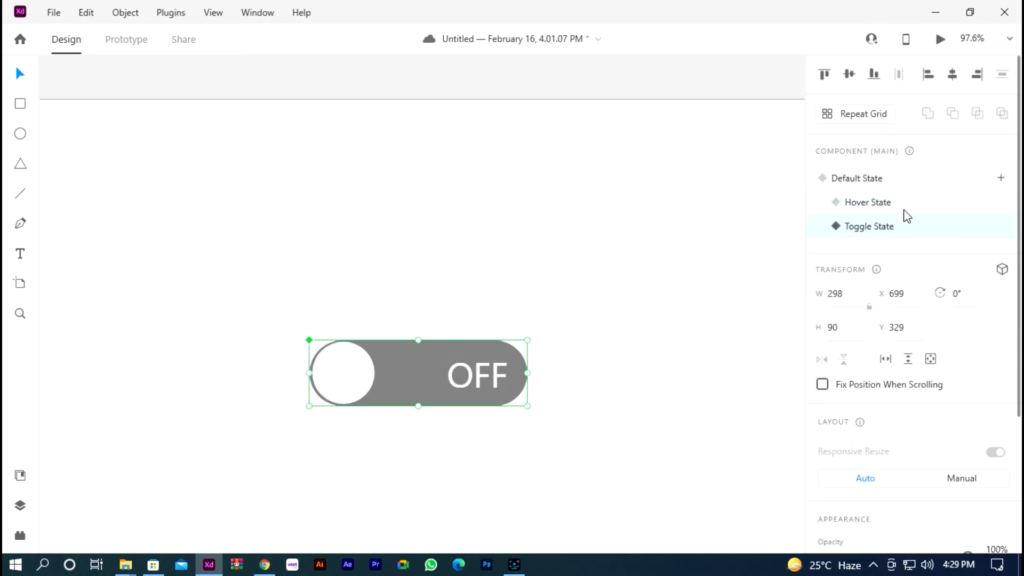
{"action": "left_click", "coordinate": [896, 205]}
{"action": "left_click", "coordinate": [893, 184]}
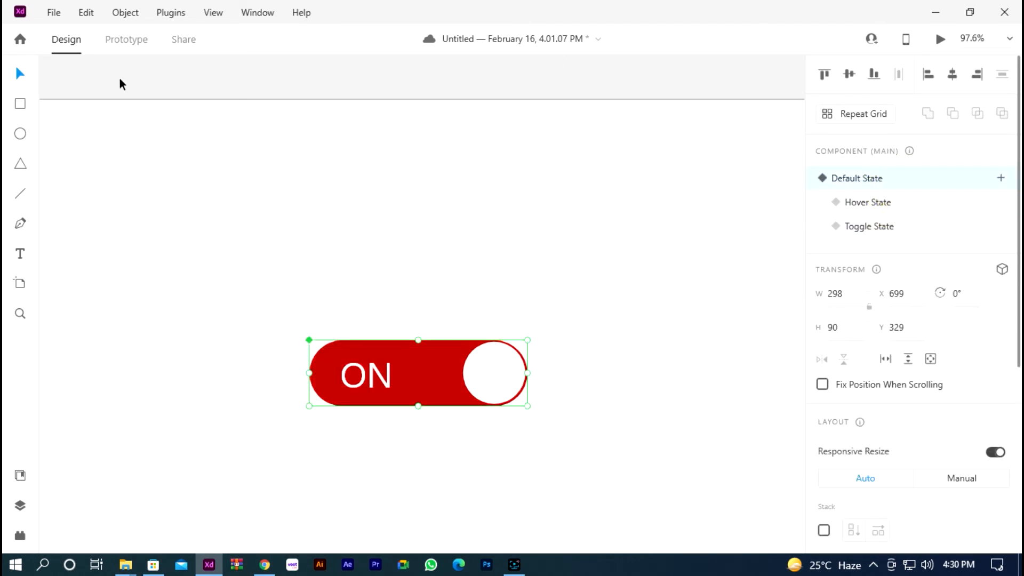
Review the Default State's Tap and Hover interactions in Prototype mode and launch the preview.
{"action": "left_click", "coordinate": [127, 40]}
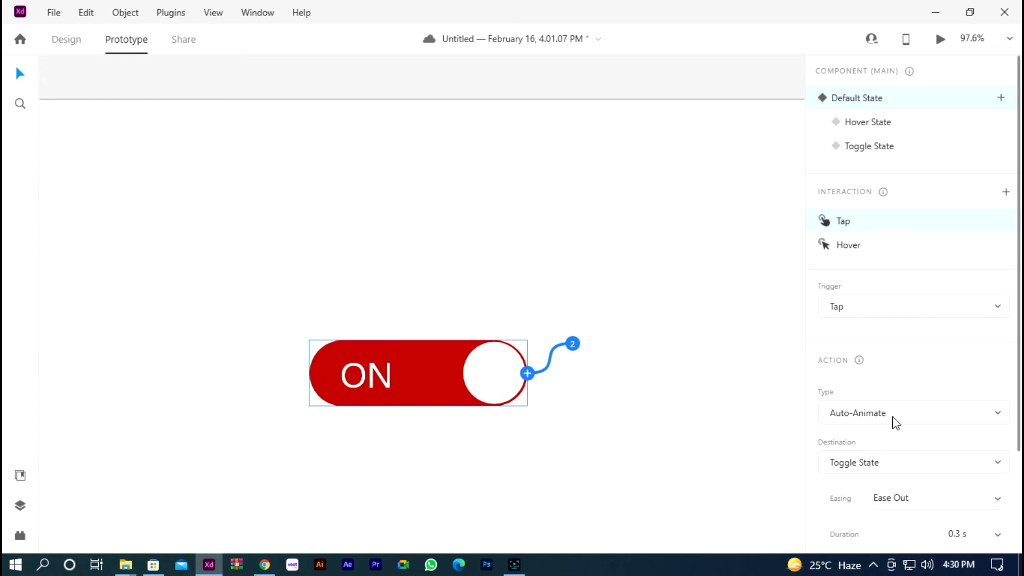
{"action": "left_click", "coordinate": [873, 250]}
{"action": "left_click", "coordinate": [883, 101]}
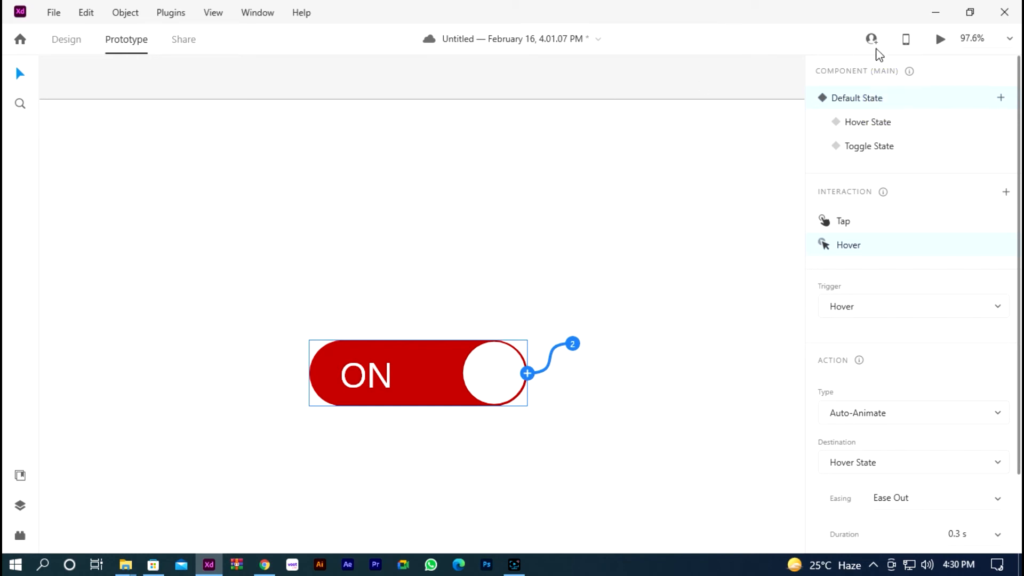
{"action": "left_click", "coordinate": [939, 40]}
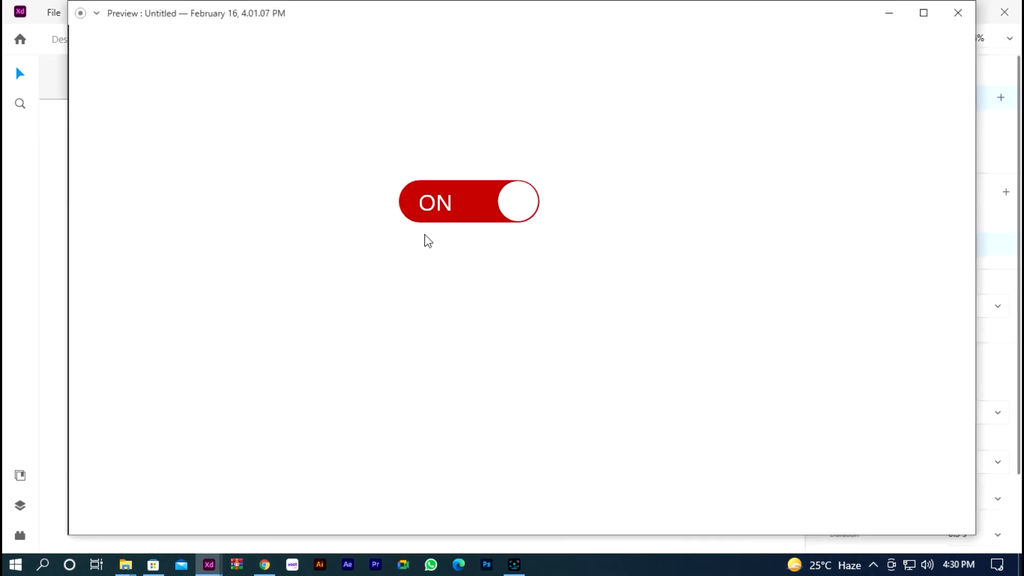
Test toggling the switch between ON and OFF in the preview, including its hover colour, and close the preview.
{"action": "left_click", "coordinate": [505, 207]}
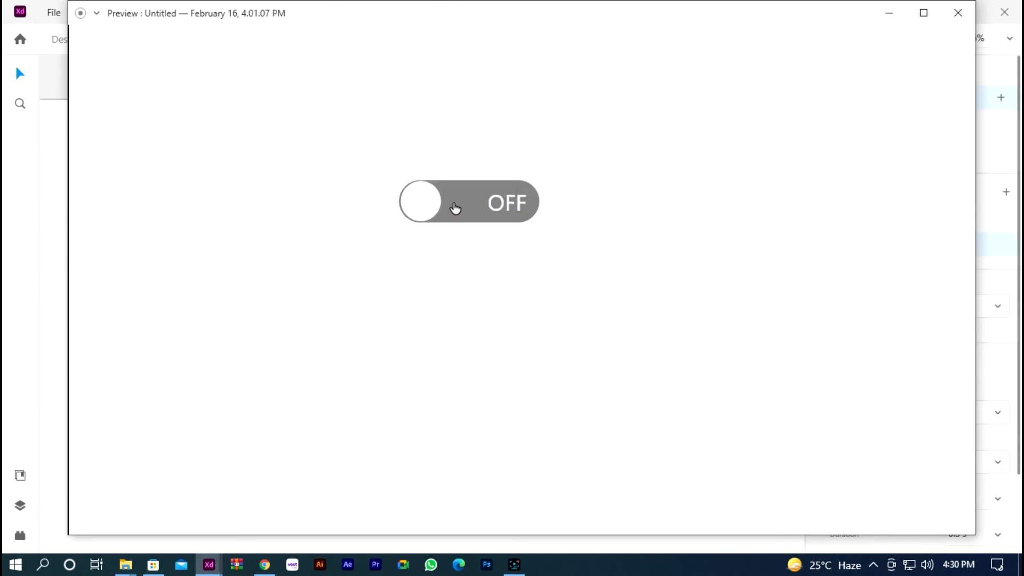
{"action": "left_click", "coordinate": [452, 206]}
{"action": "left_click", "coordinate": [504, 208]}
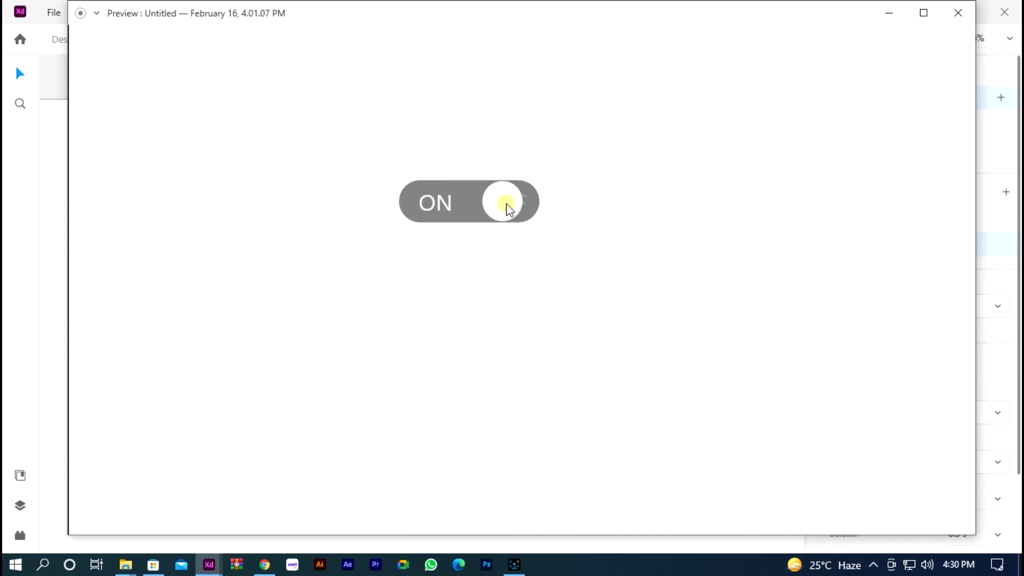
{"action": "left_click", "coordinate": [501, 209]}
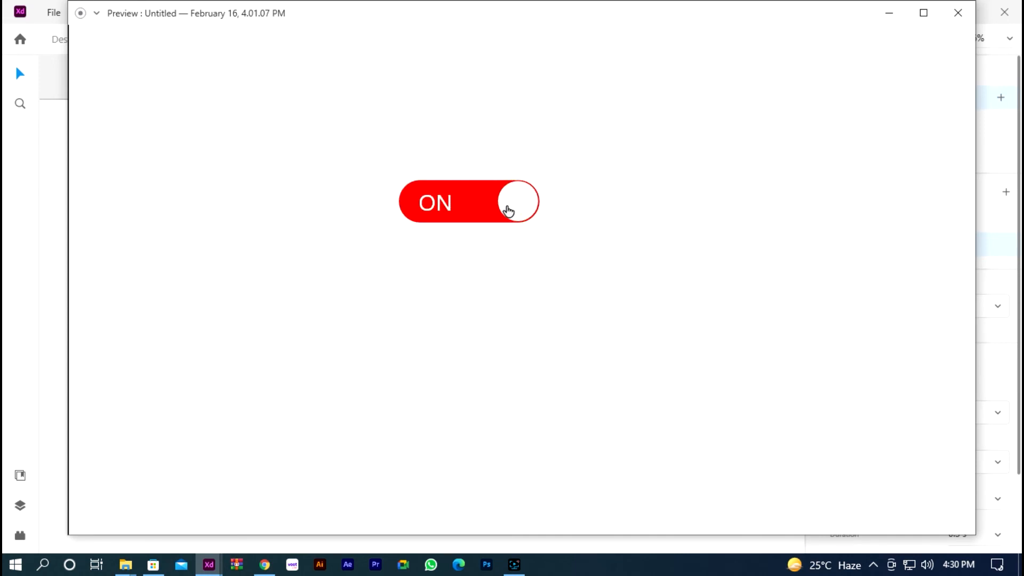
{"action": "left_click", "coordinate": [958, 13]}
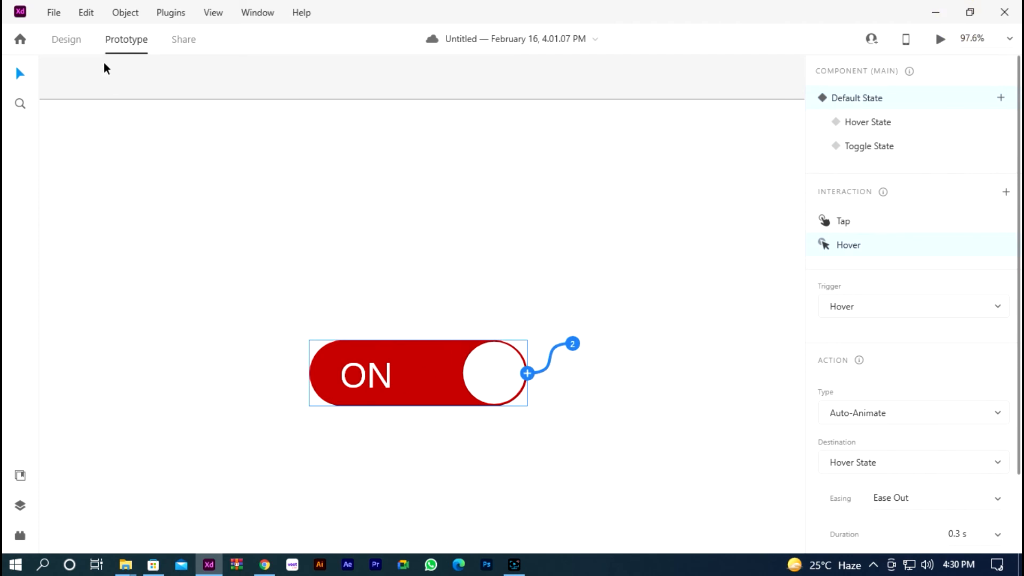
In Design mode, move the main switch component up the artboard to about X 688, Y 146.
{"action": "left_click", "coordinate": [69, 39]}
{"action": "left_click", "coordinate": [491, 239]}
{"action": "left_click", "coordinate": [443, 368]}
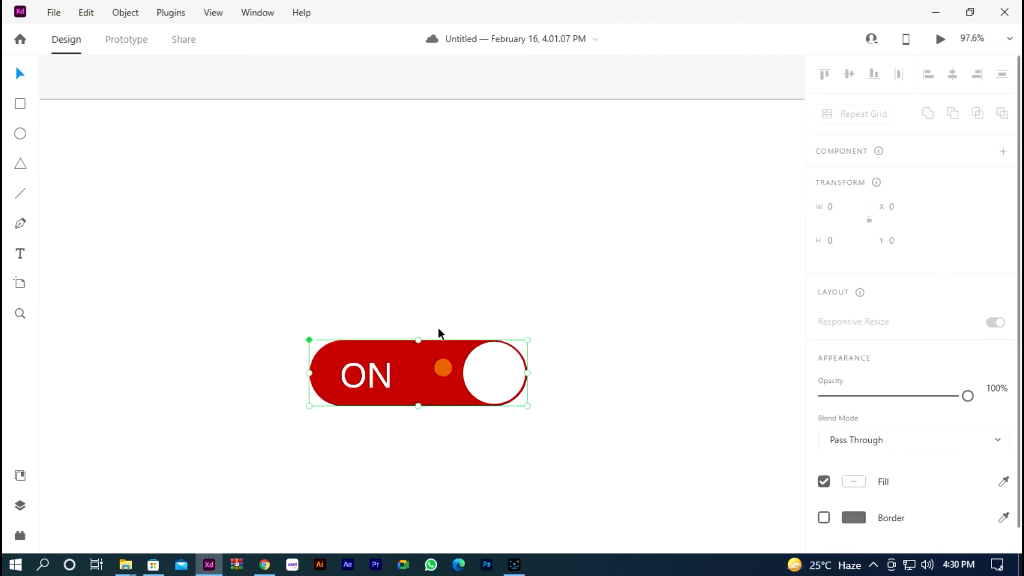
{"action": "left_click_drag", "start_coordinate": [439, 333], "coordinate": [436, 247]}
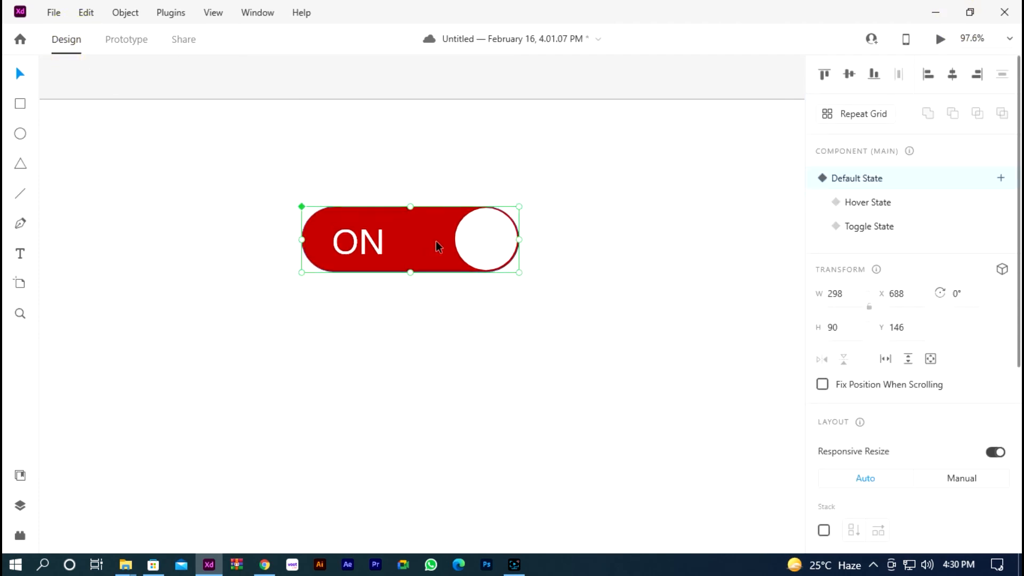
Duplicate the switch straight below the original, at about X 688, Y 264.
{"action": "left_click", "coordinate": [423, 327]}
{"action": "left_click_drag", "start_coordinate": [447, 251], "coordinate": [448, 323]}
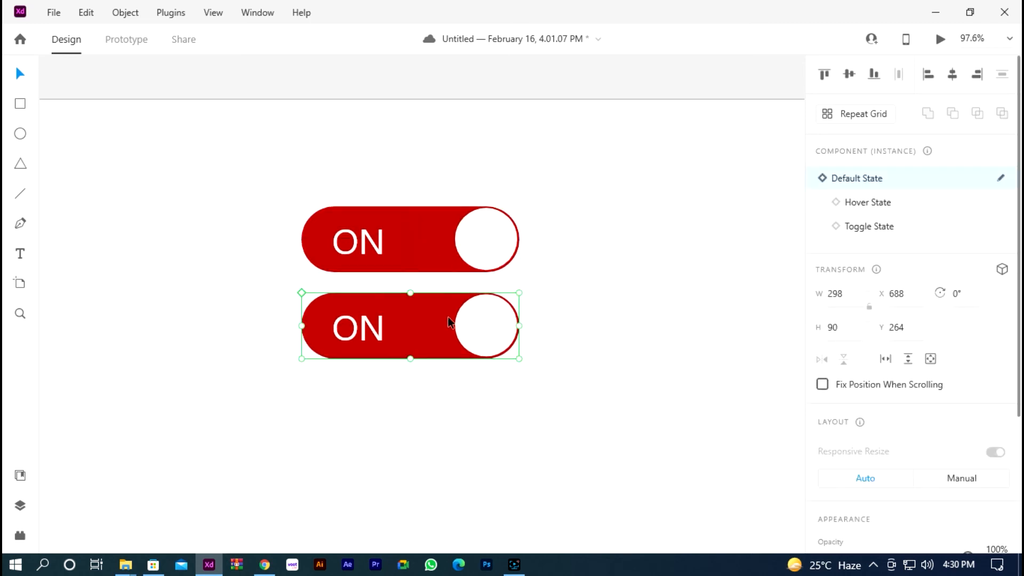
{"action": "left_click", "coordinate": [431, 244]}
{"action": "left_click", "coordinate": [597, 281]}
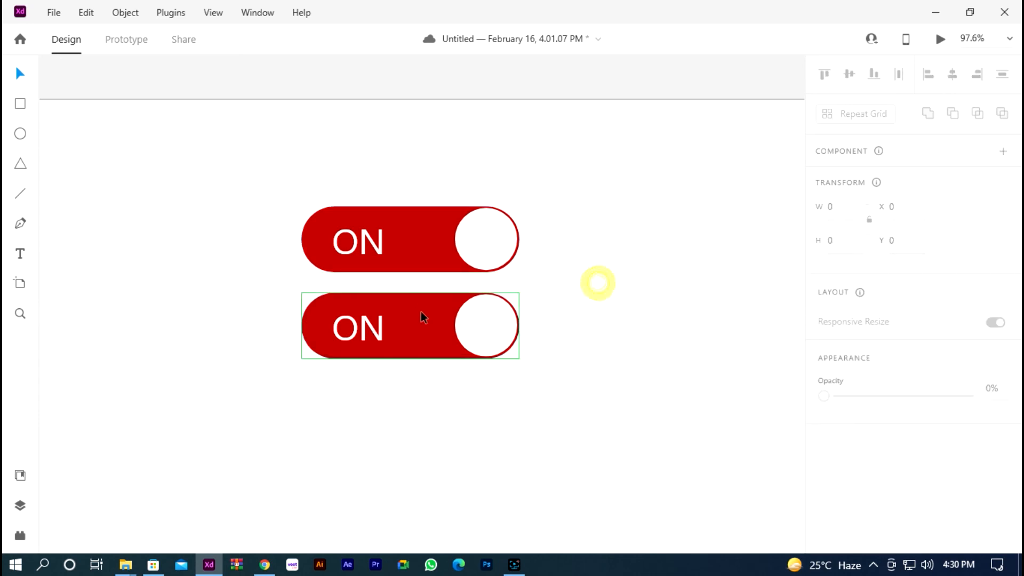
Repeat the copied switch downward with Repeat Grid to make a column of four copies, and ungroup the grid.
{"action": "left_click", "coordinate": [421, 314]}
{"action": "left_click", "coordinate": [860, 114]}
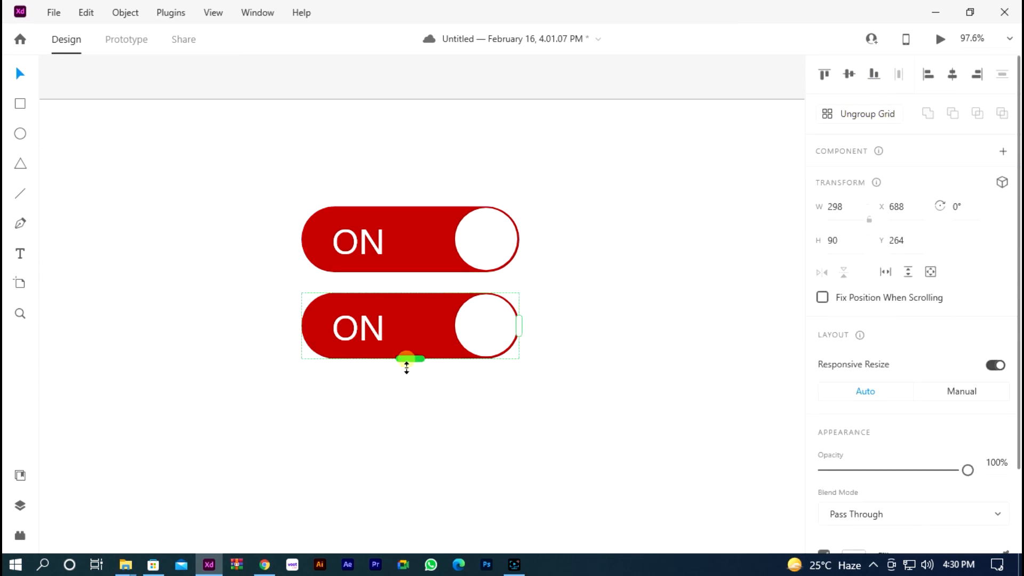
{"action": "left_click_drag", "start_coordinate": [406, 360], "coordinate": [407, 540]}
{"action": "scroll", "coordinate": [393, 252], "scroll_direction": "down", "scroll_amount": 5}
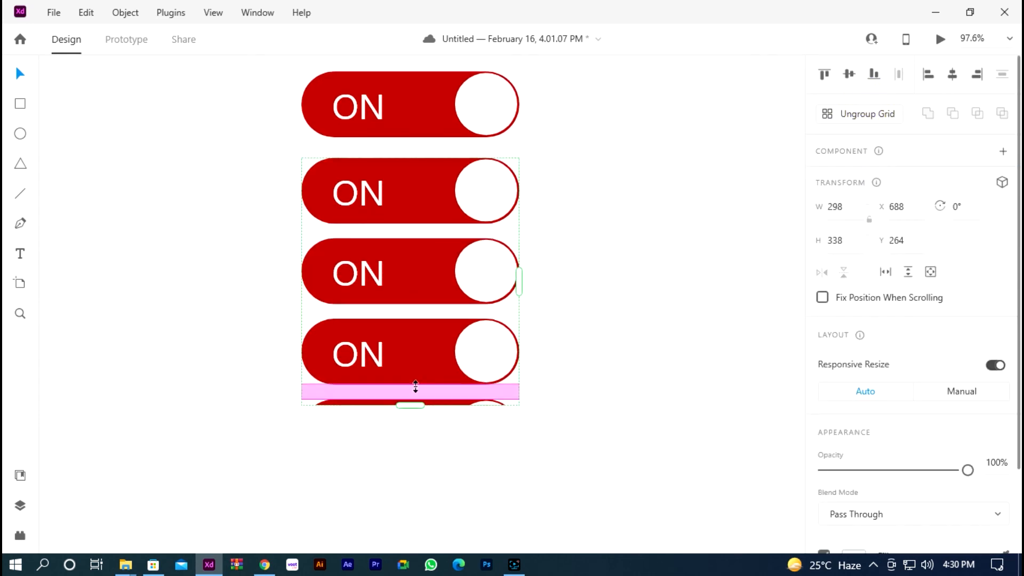
{"action": "left_click_drag", "start_coordinate": [412, 406], "coordinate": [411, 474]}
{"action": "left_click", "coordinate": [879, 118]}
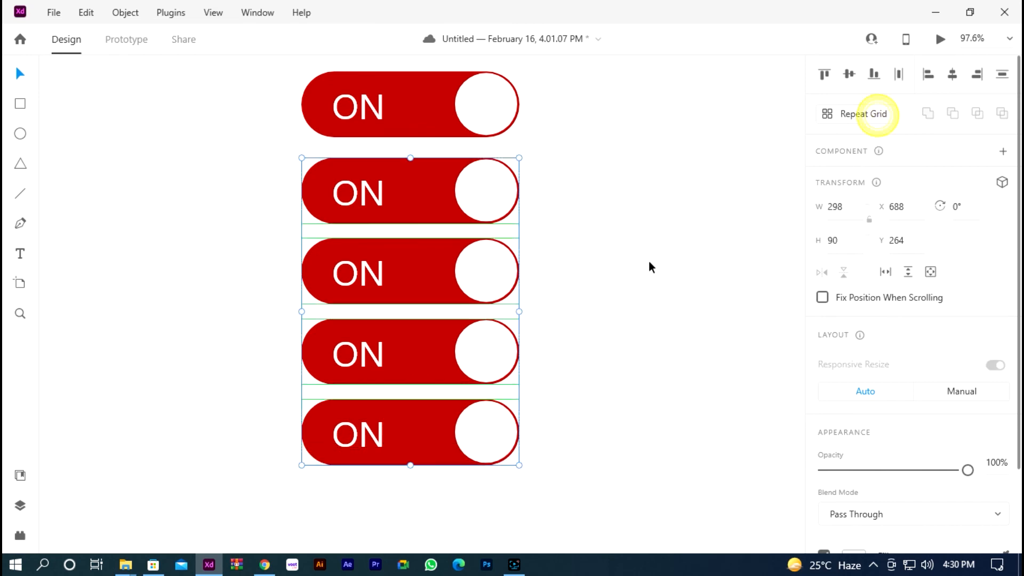
{"action": "left_click", "coordinate": [648, 260]}
{"action": "scroll", "coordinate": [349, 325], "scroll_direction": "down", "scroll_amount": 3}
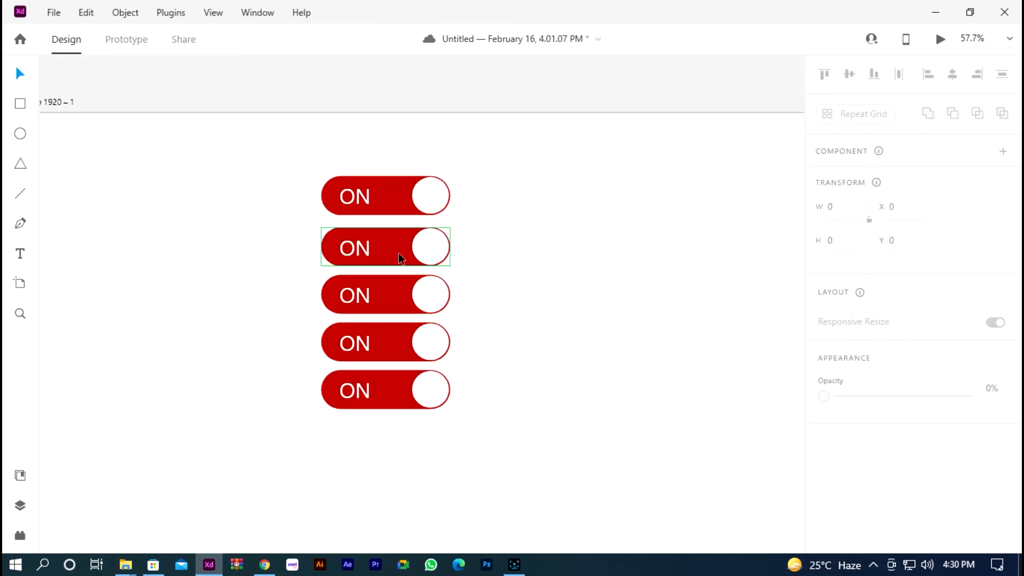
Select each of the five switches in turn to check its component type and states.
{"action": "left_click", "coordinate": [378, 194]}
{"action": "left_click", "coordinate": [379, 247]}
{"action": "left_click", "coordinate": [386, 295]}
{"action": "left_click", "coordinate": [386, 341]}
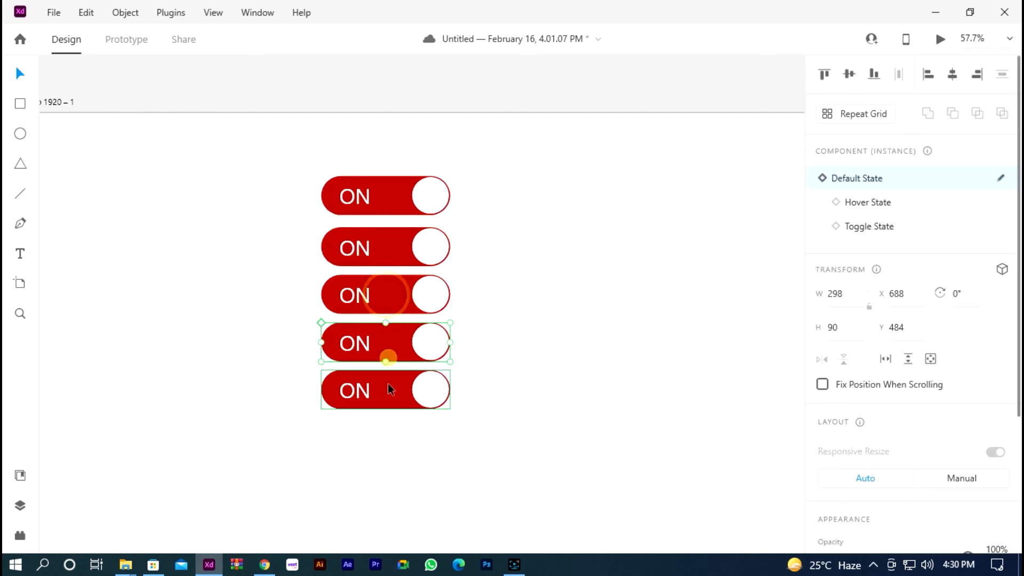
{"action": "left_click", "coordinate": [387, 389]}
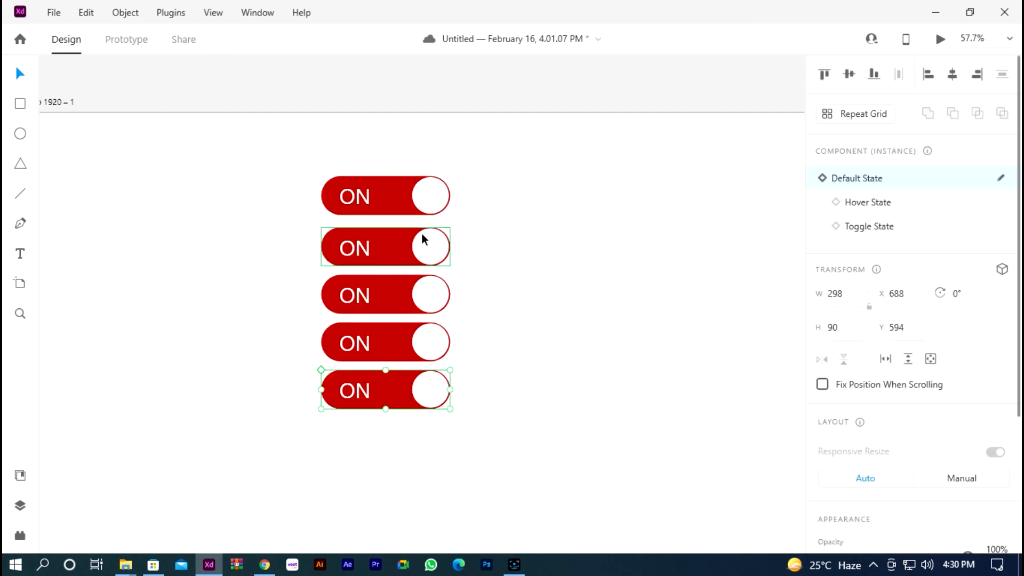
Show the main switch's interactions in Prototype mode and launch the preview of all five switches.
{"action": "left_click", "coordinate": [398, 195]}
{"action": "left_click", "coordinate": [114, 39]}
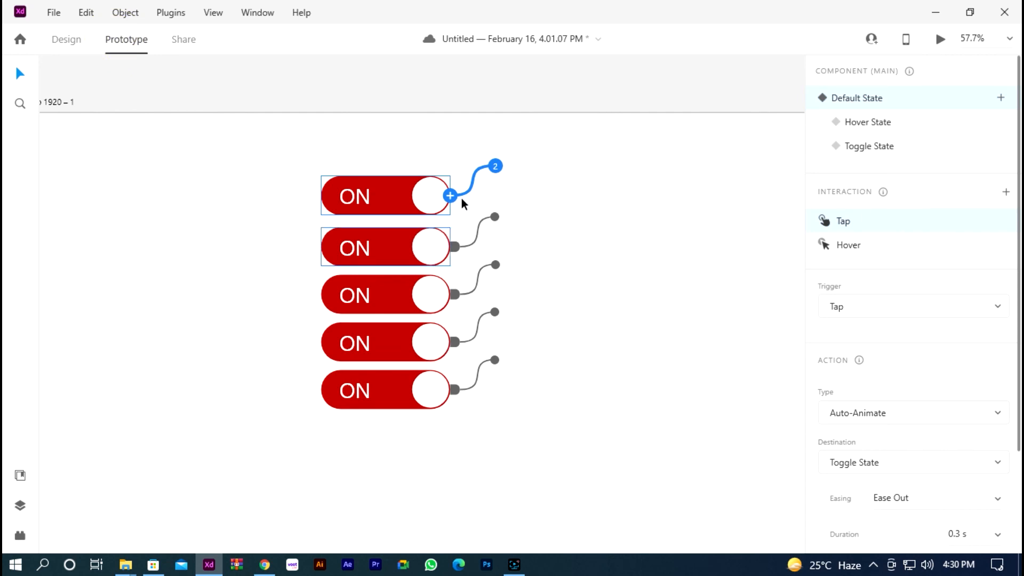
{"action": "left_click", "coordinate": [939, 40]}
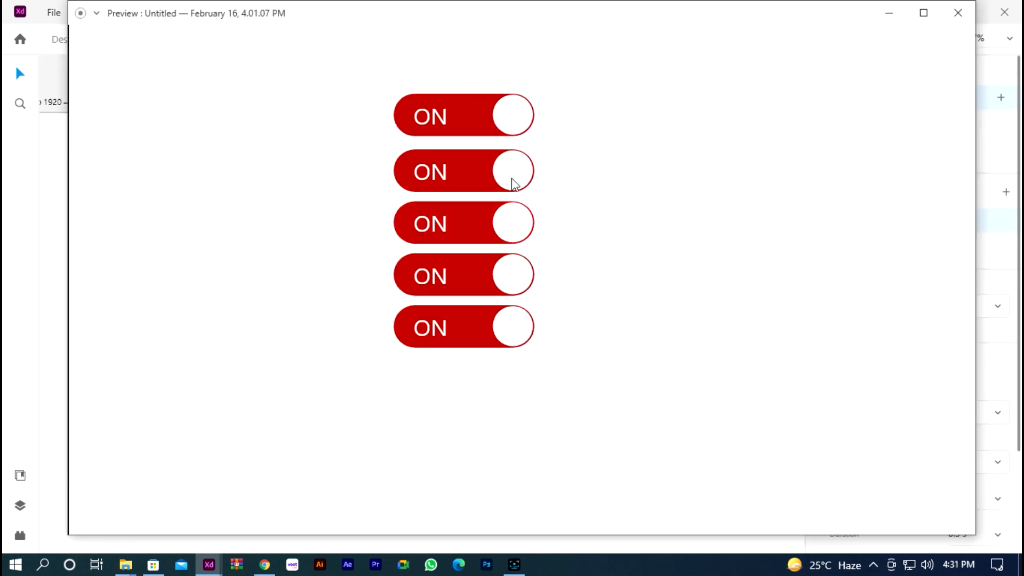
Test the five switches independently in the preview by toggling them ON and OFF, and close the preview.
{"action": "left_click", "coordinate": [515, 124]}
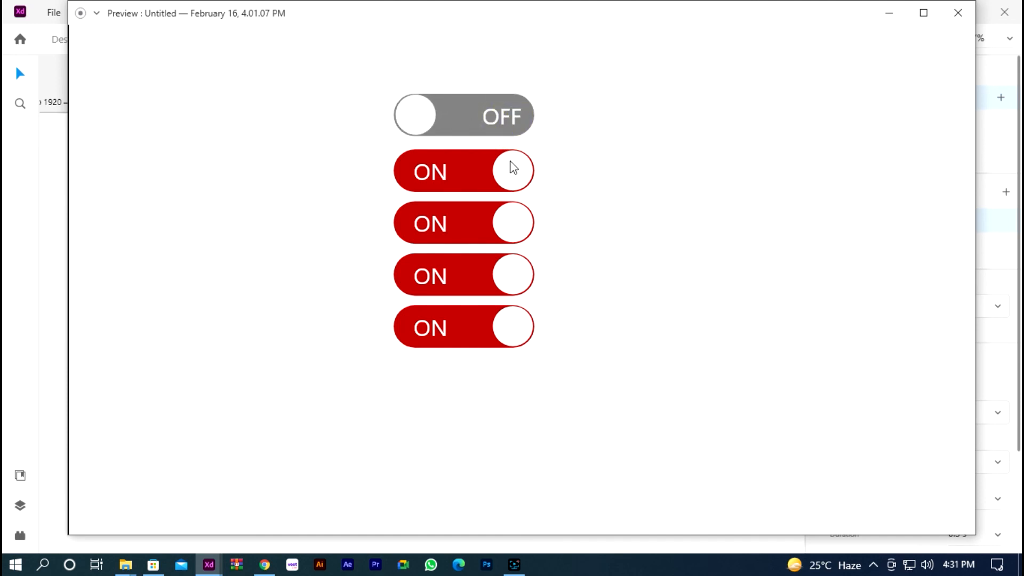
{"action": "left_click", "coordinate": [519, 229]}
{"action": "left_click", "coordinate": [423, 170]}
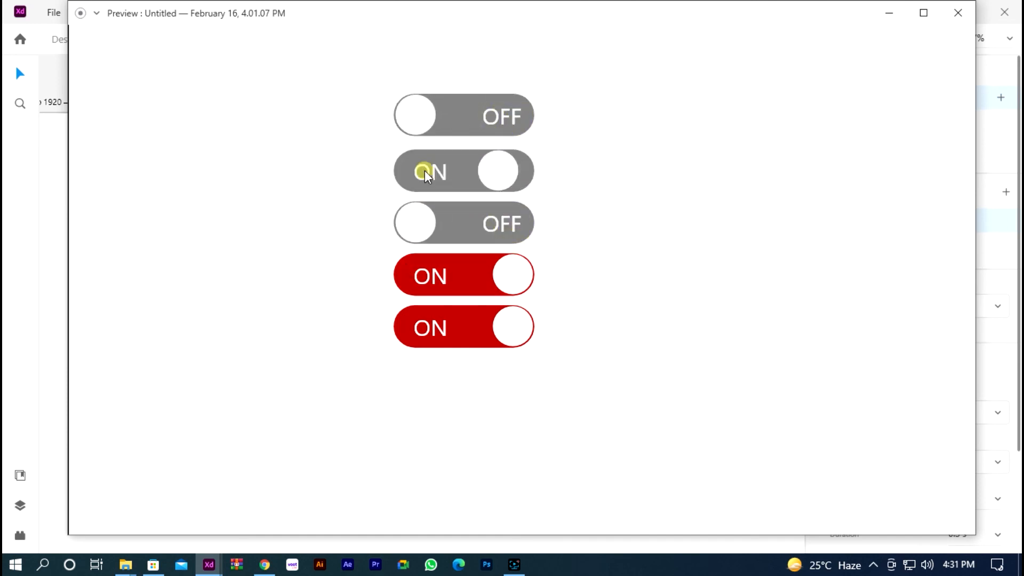
{"action": "left_click", "coordinate": [505, 282]}
{"action": "left_click", "coordinate": [496, 182]}
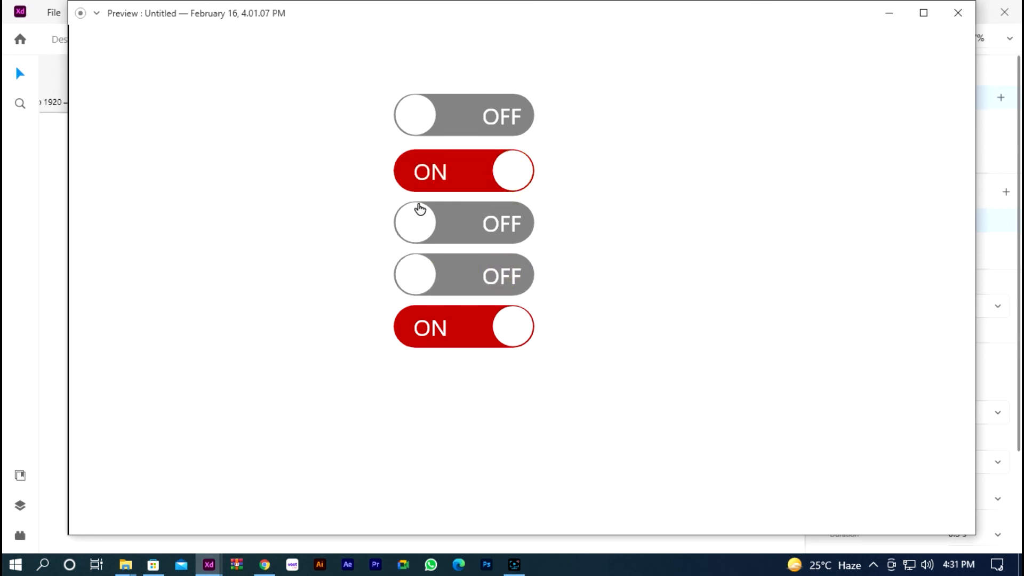
{"action": "left_click", "coordinate": [457, 222]}
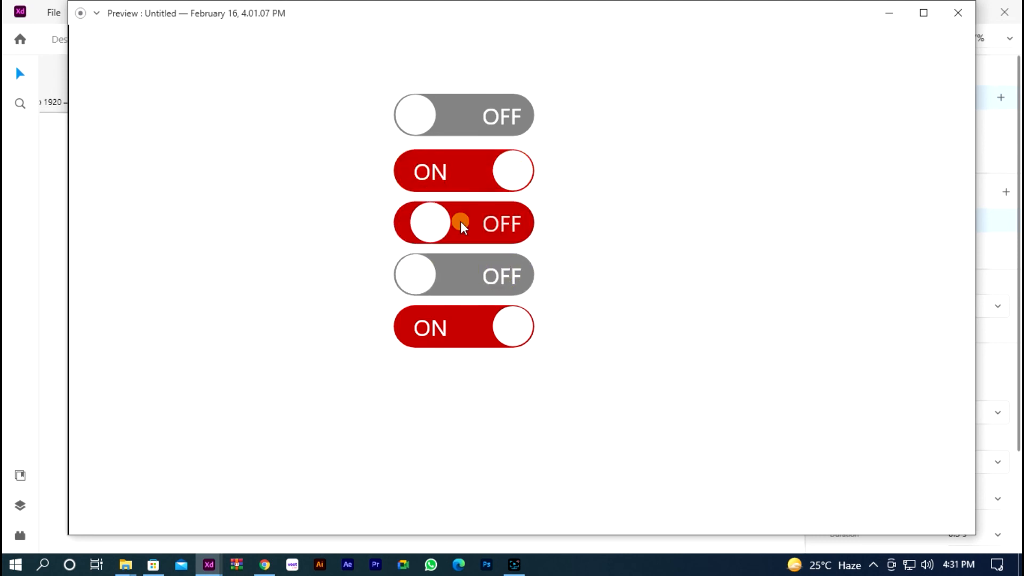
{"action": "left_click", "coordinate": [424, 332]}
{"action": "left_click", "coordinate": [509, 118]}
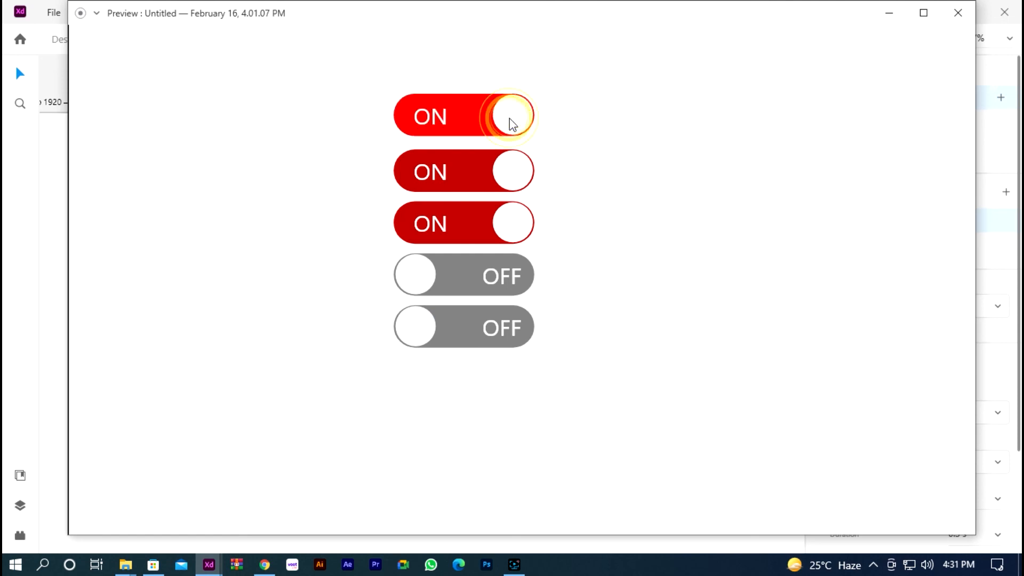
{"action": "left_click", "coordinate": [513, 269]}
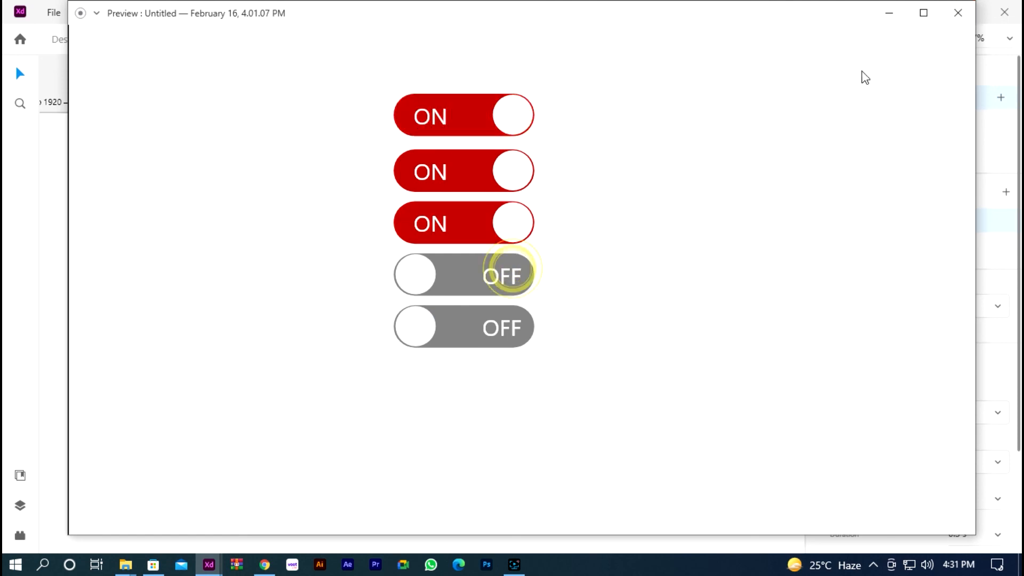
{"action": "left_click", "coordinate": [956, 14]}
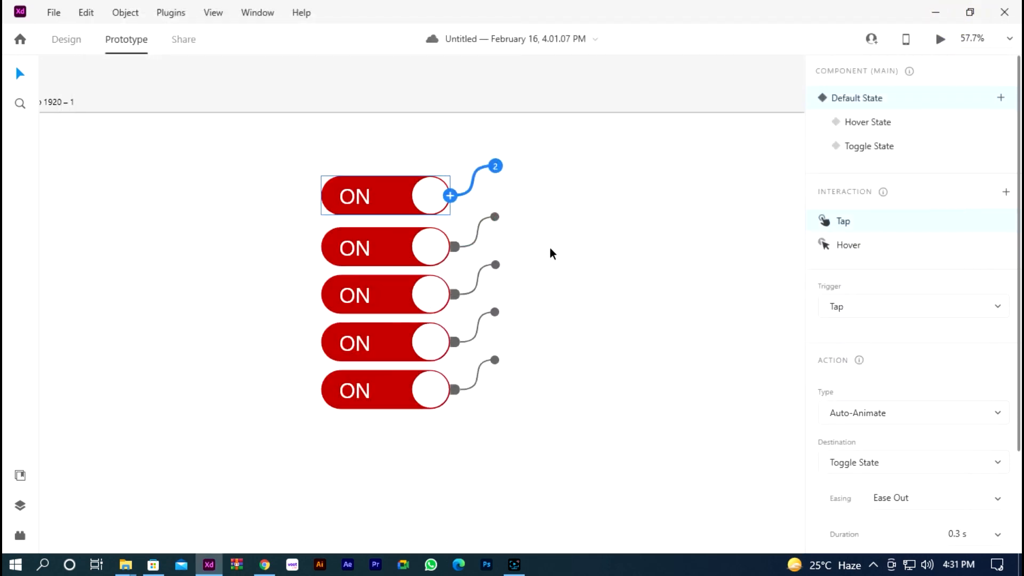
{"action": "scroll", "coordinate": [555, 233], "scroll_direction": "down", "scroll_amount": 1}
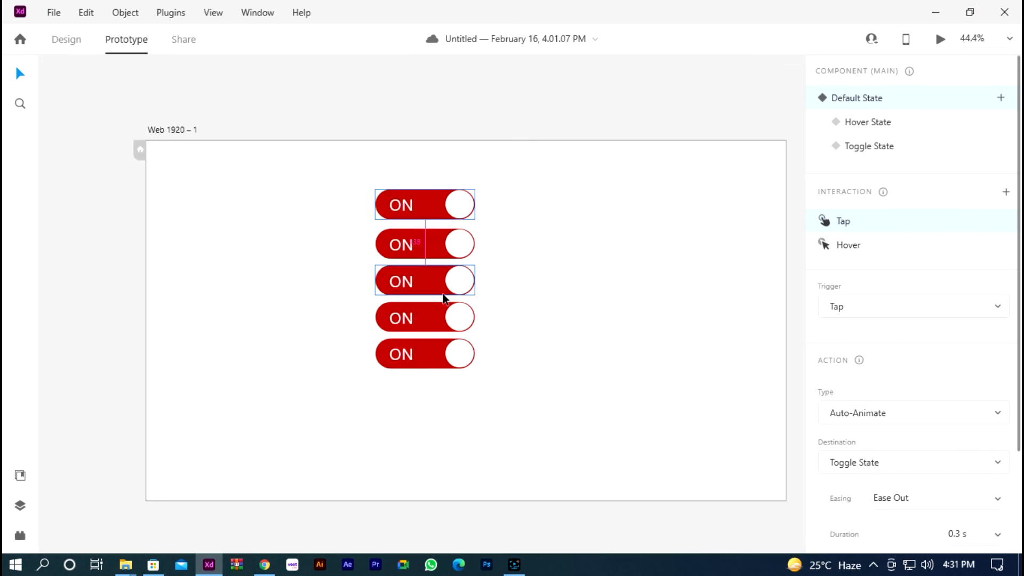